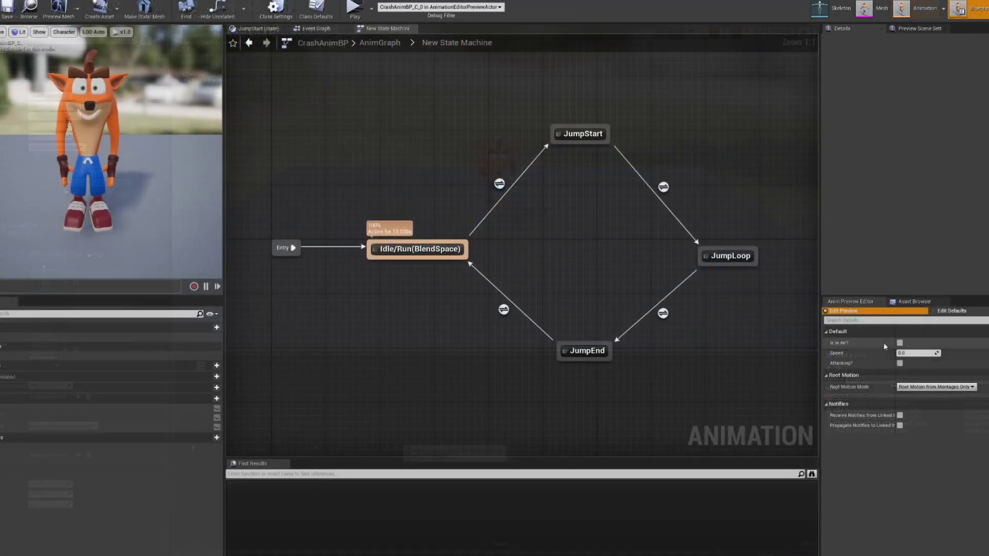
Step: Test the jump animations by toggling Is in Air on and off in the preview and by running and jumping in the game
click(899, 343)
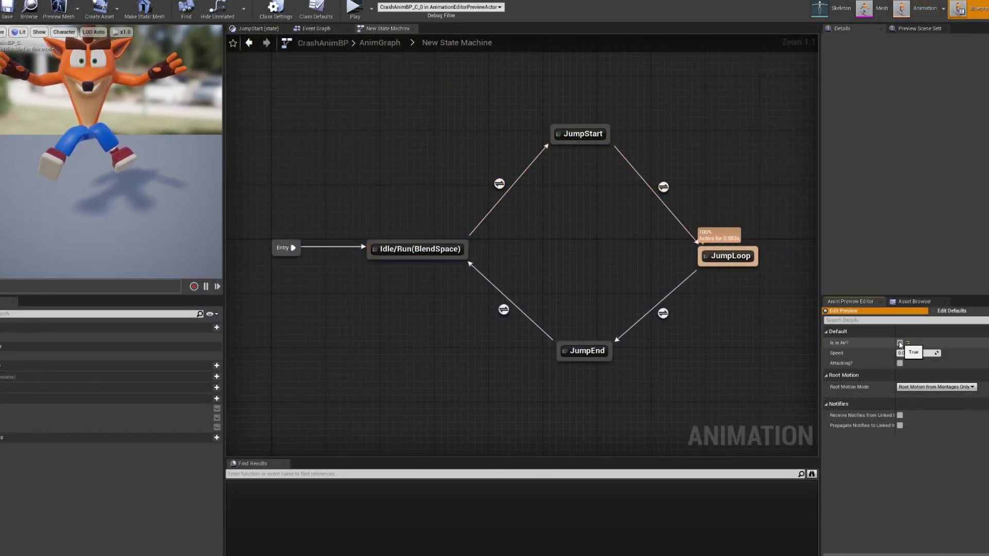
click(900, 342)
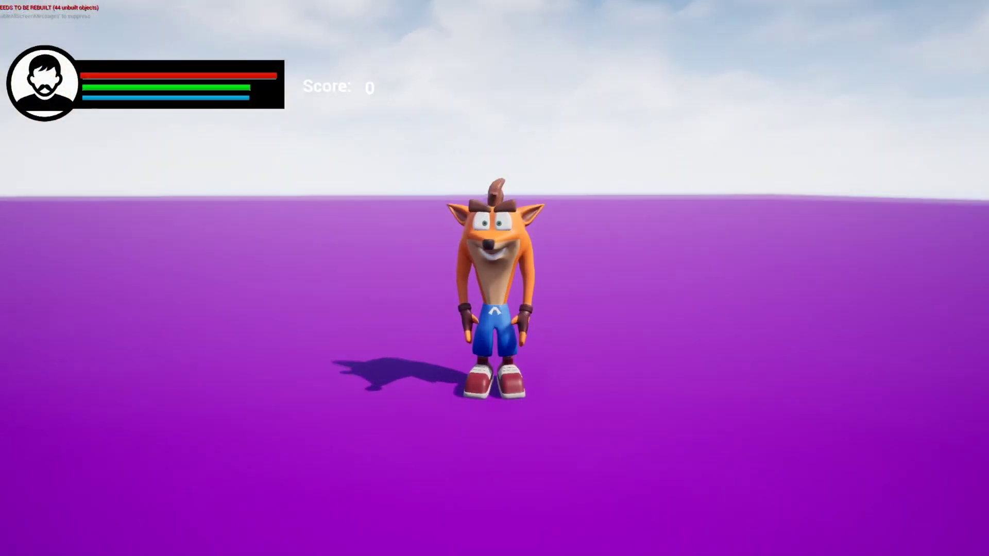
key(w)
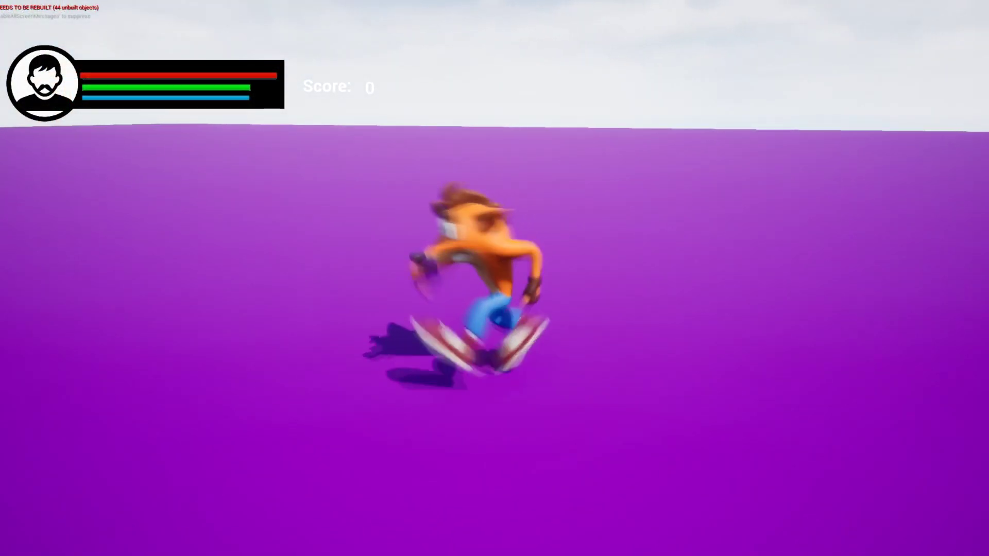
key(space)
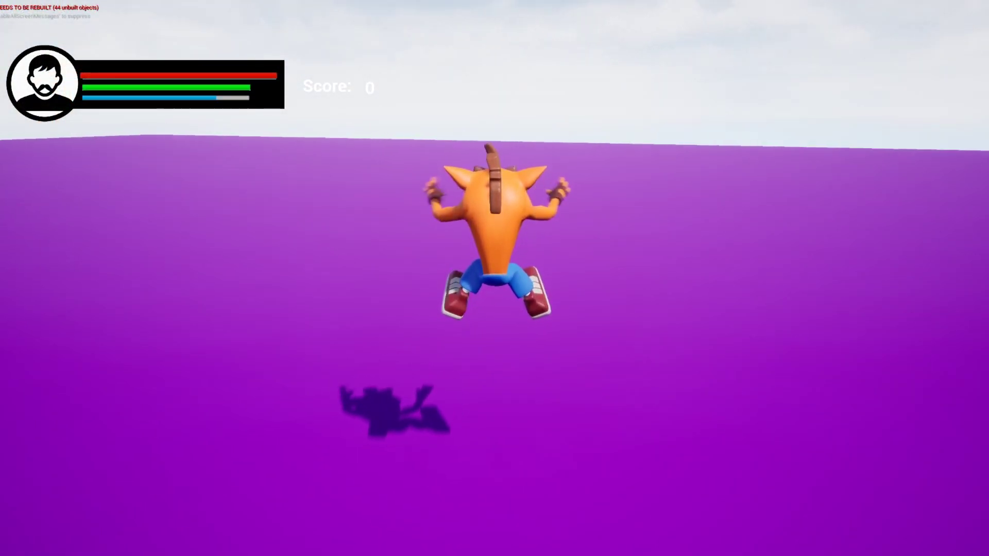
key(space)
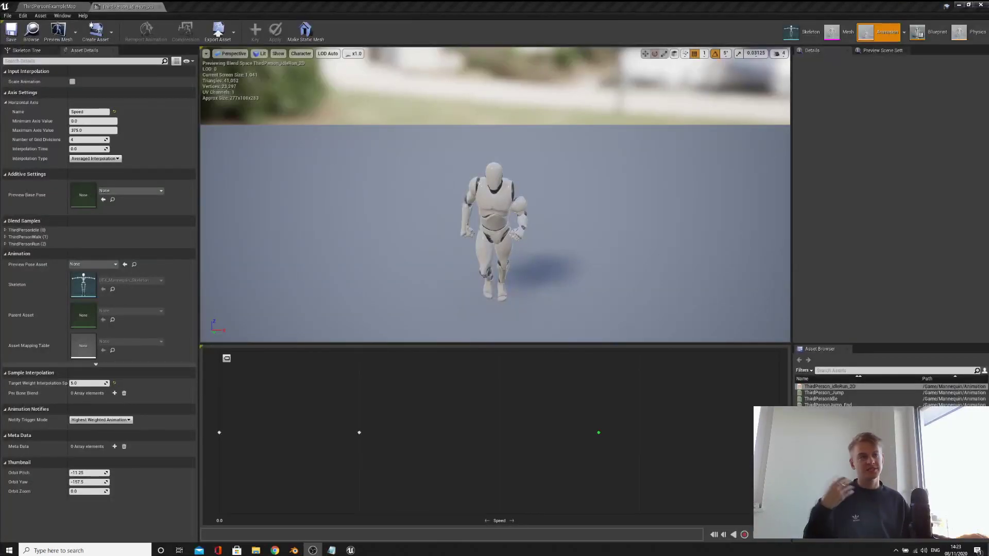
Step: Preview the mannequin's ThirdPerson_IdleRun_2D blend space while lowering the preview Speed from the running end towards the walk sample
mouse_move(598, 433)
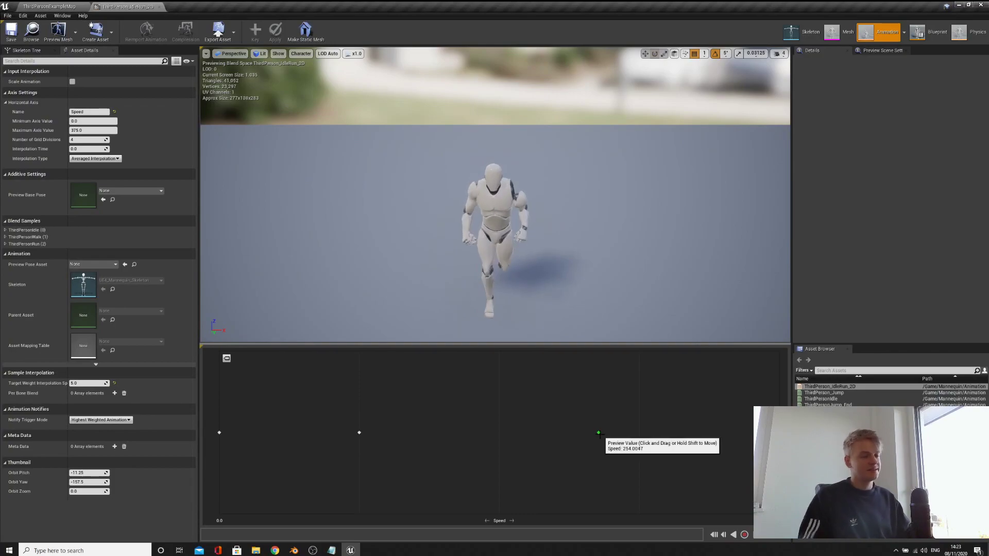
drag(598, 433, 427, 412)
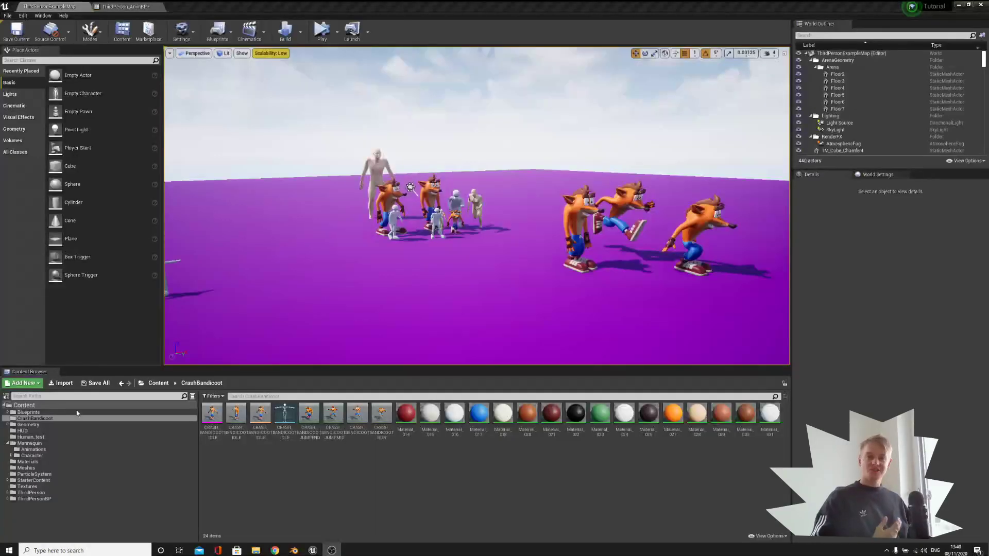
Step: Create a Blend Space 1D in the CrashBandicoot folder for CRASH_BANDICOOT_IDLE_Skeleton and name it CrashBlendSPace
right_click(250, 465)
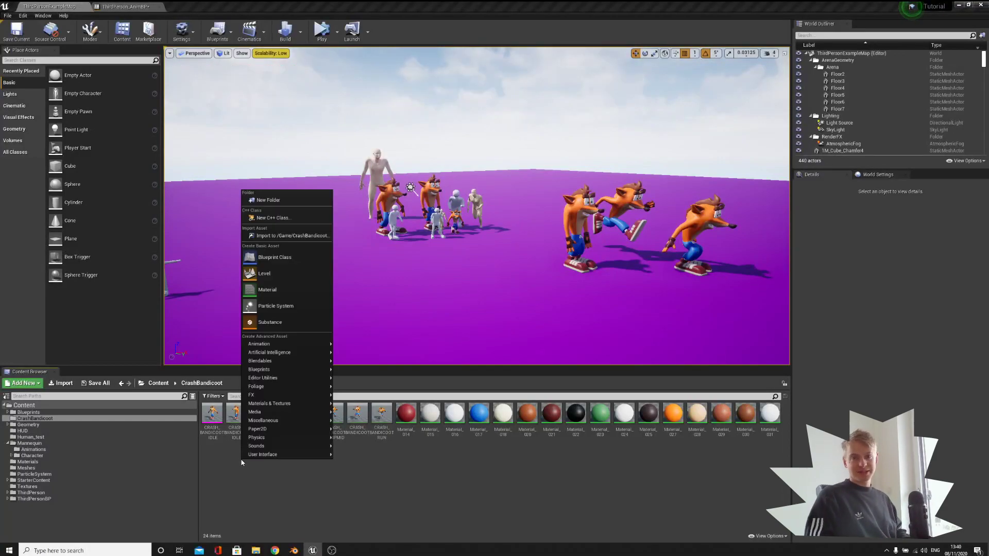
mouse_move(307, 344)
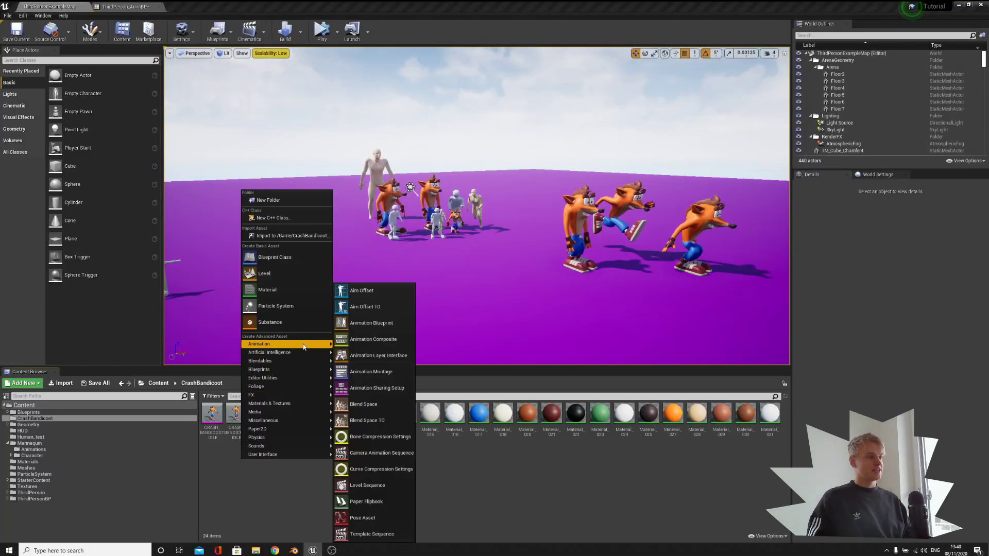
click(395, 421)
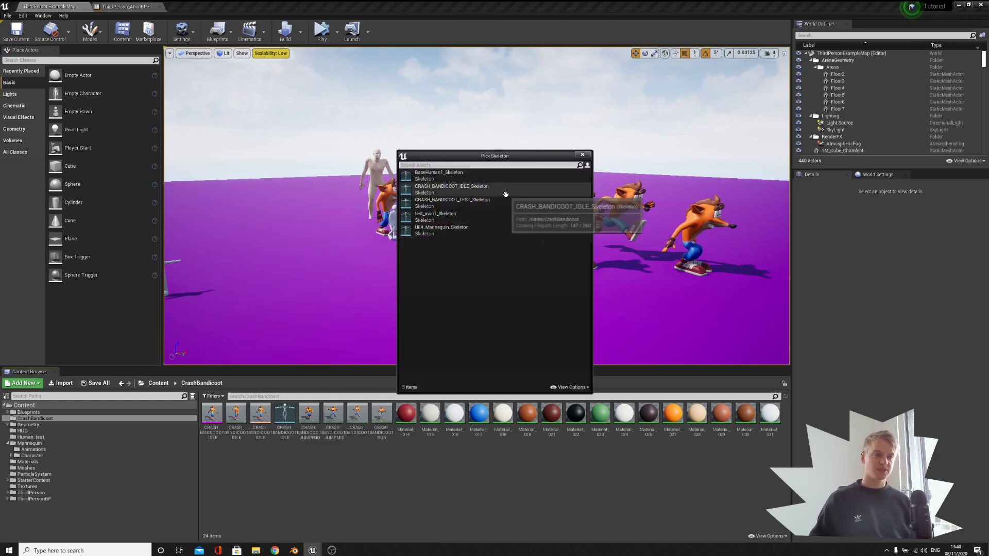
click(504, 195)
text(BlendSPa)
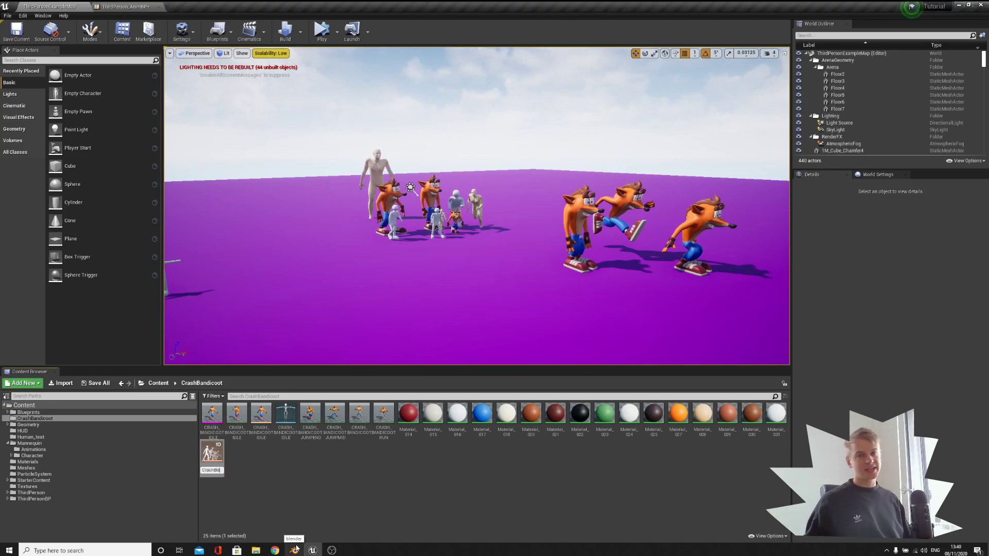
text(ce)
key(Return)
Step: Open CrashBlendSPace and place a CRASH_BANDICOOT_RUN_ANIM sample near the first grid division
double_click(212, 415)
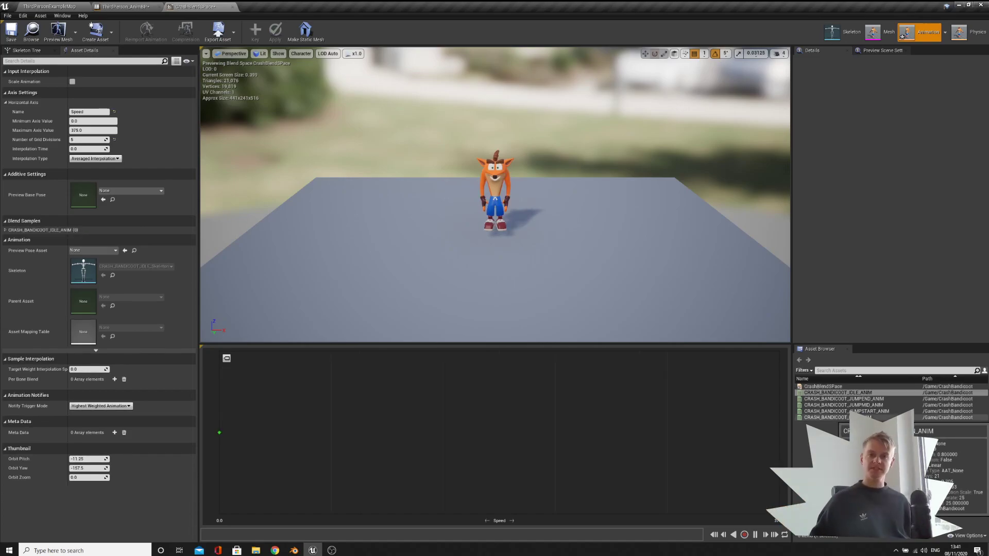
drag(824, 418, 360, 426)
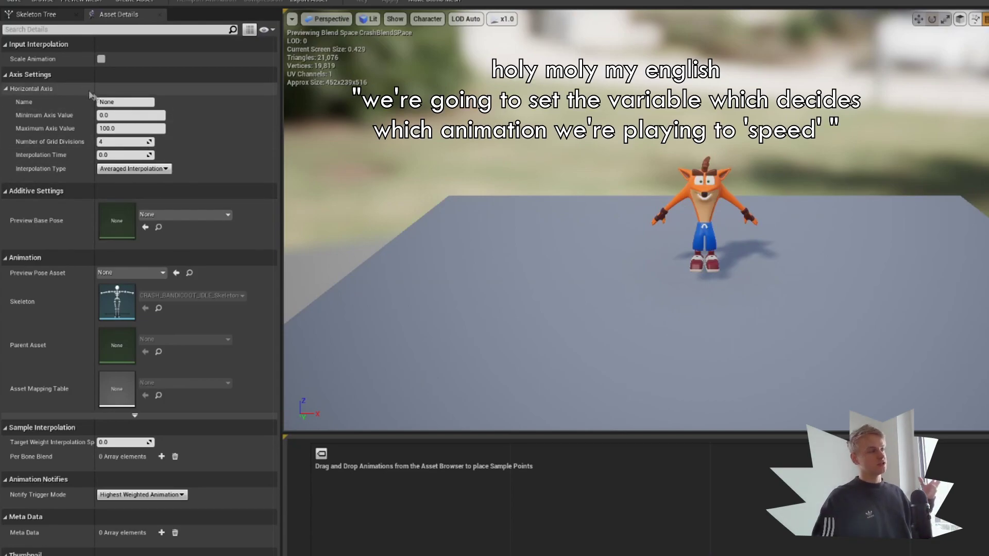
Step: Name the blend space's horizontal axis Speed, with a maximum axis value of 375 and 5 grid divisions
click(123, 101)
text(Speed)
key(Return)
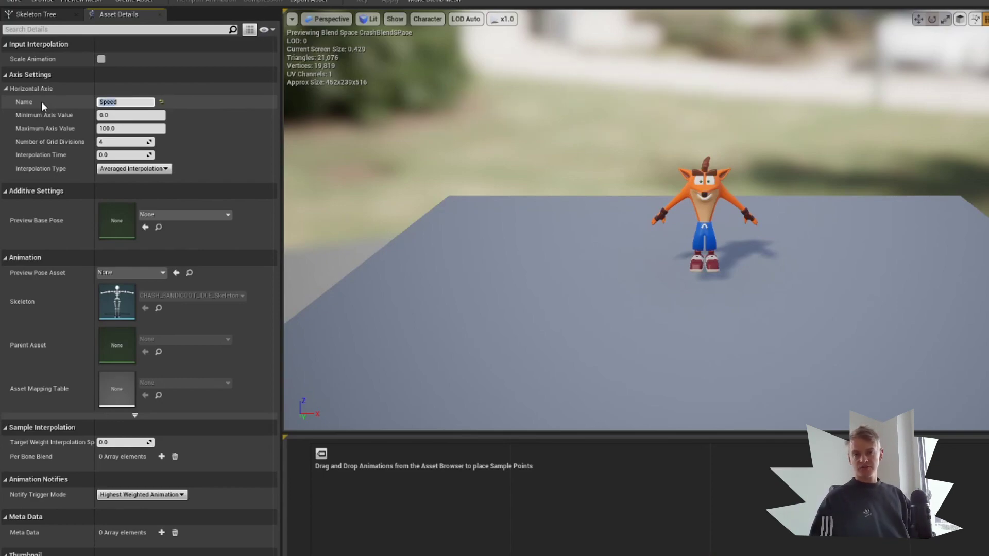
click(129, 129)
text(5)
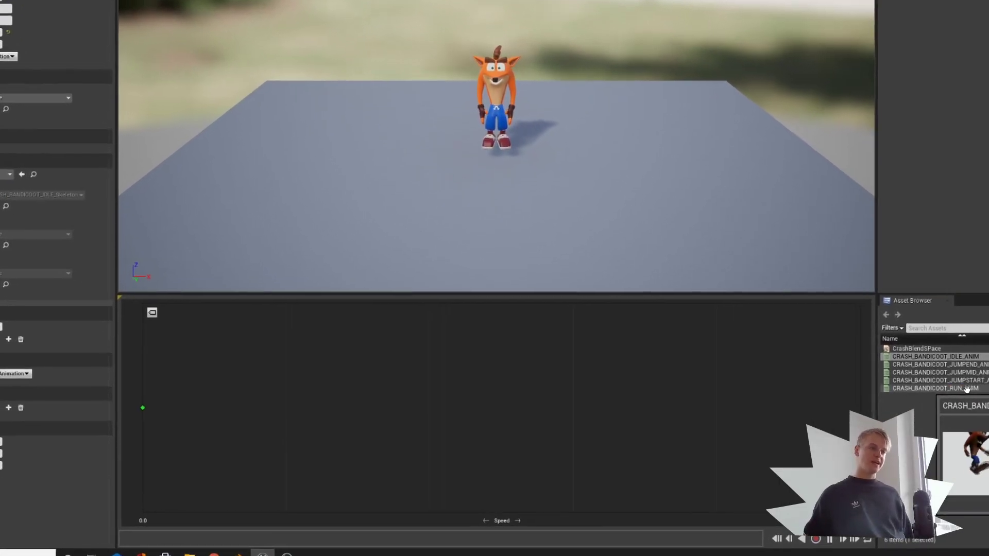
Step: Place the CRASH_BANDICOOT_RUN_ANIM sample on the first grid line after zero Speed and undo the last change
drag(824, 412, 437, 423)
drag(384, 327, 240, 332)
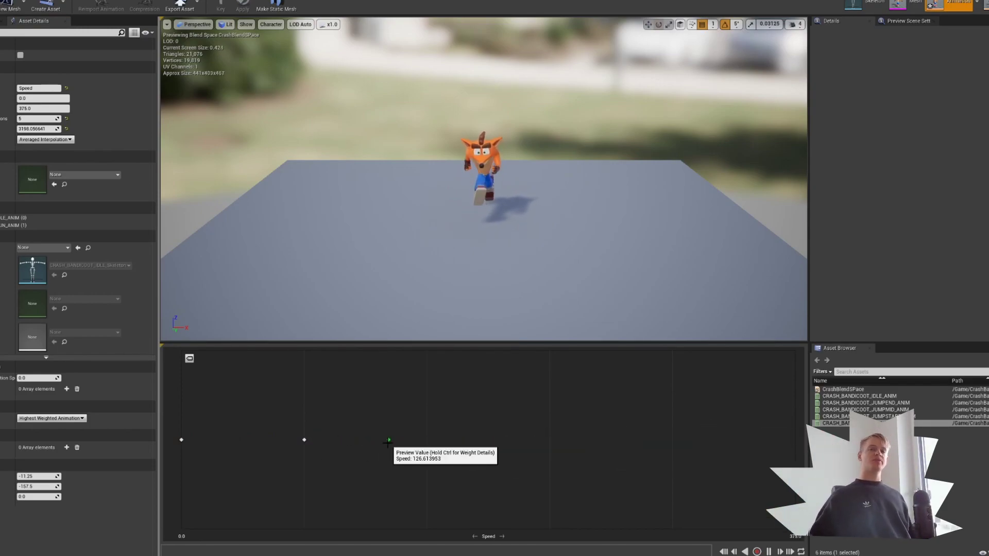
key(ctrl+z)
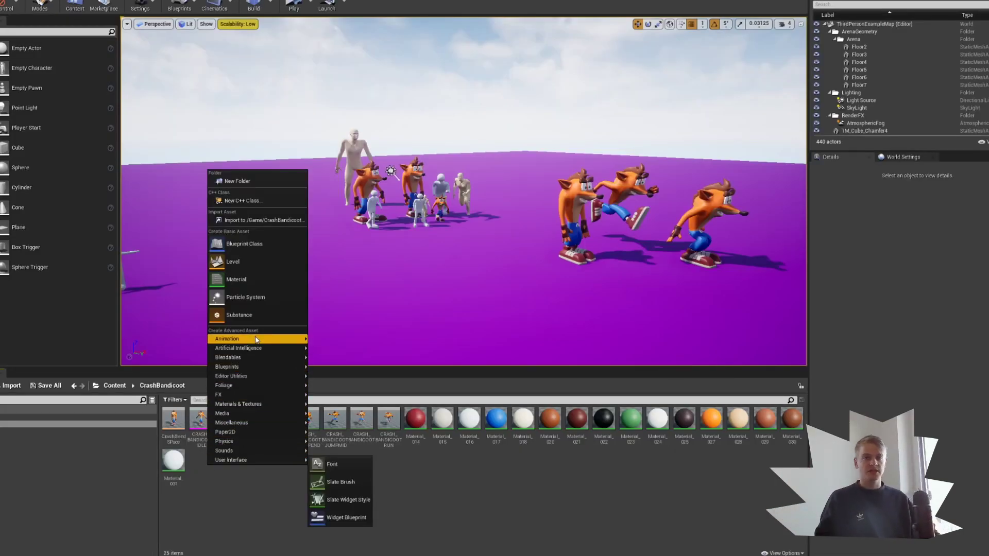
Step: Create an Animation Blueprint targeting CRASH_BANDICOOT_IDLE_Skeleton in the CrashBandicoot folder and name it CrashAnimBP
mouse_move(260, 338)
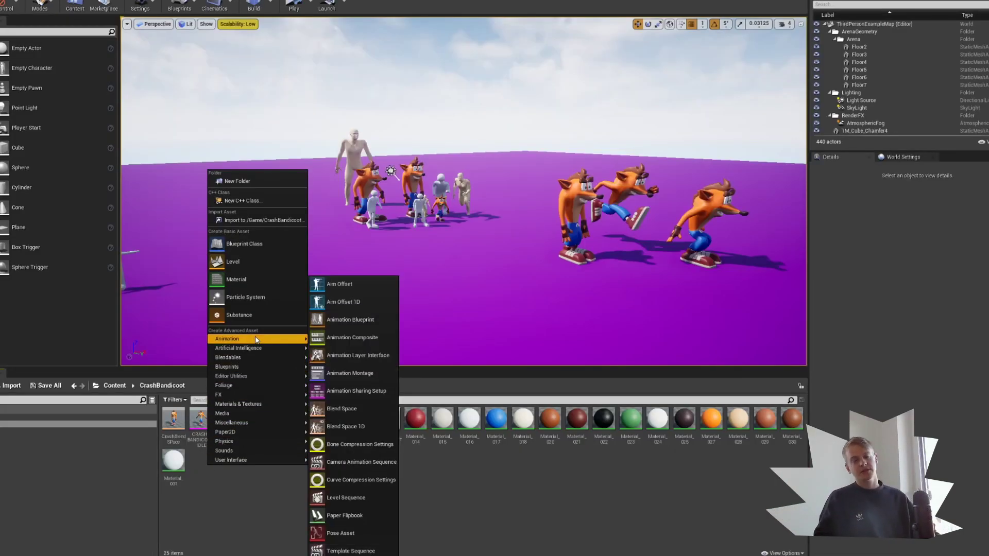
click(385, 317)
click(438, 318)
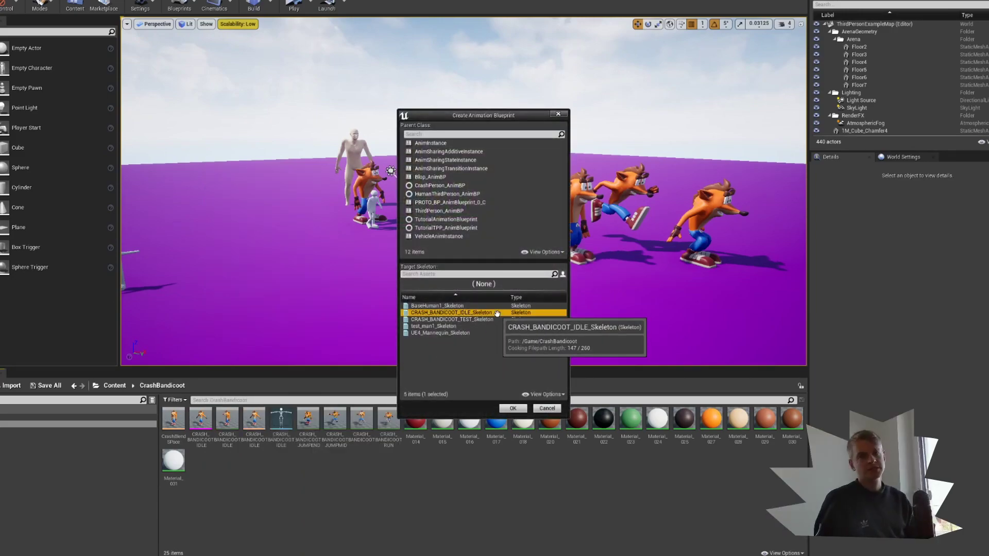
click(512, 408)
text(CrashAnimBP)
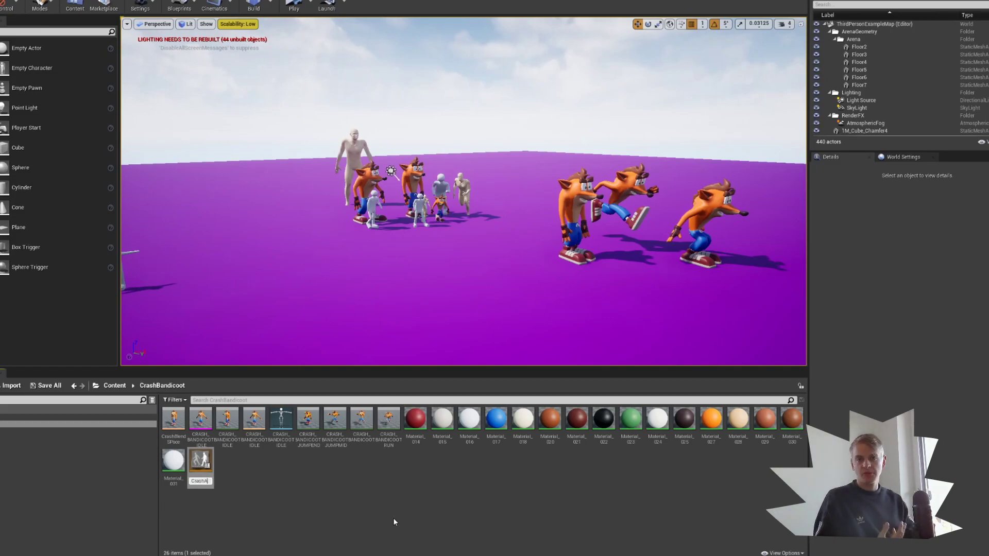
key(Return)
Step: Open CrashAnimBP and switch from its AnimGraph to its Event Graph
double_click(173, 418)
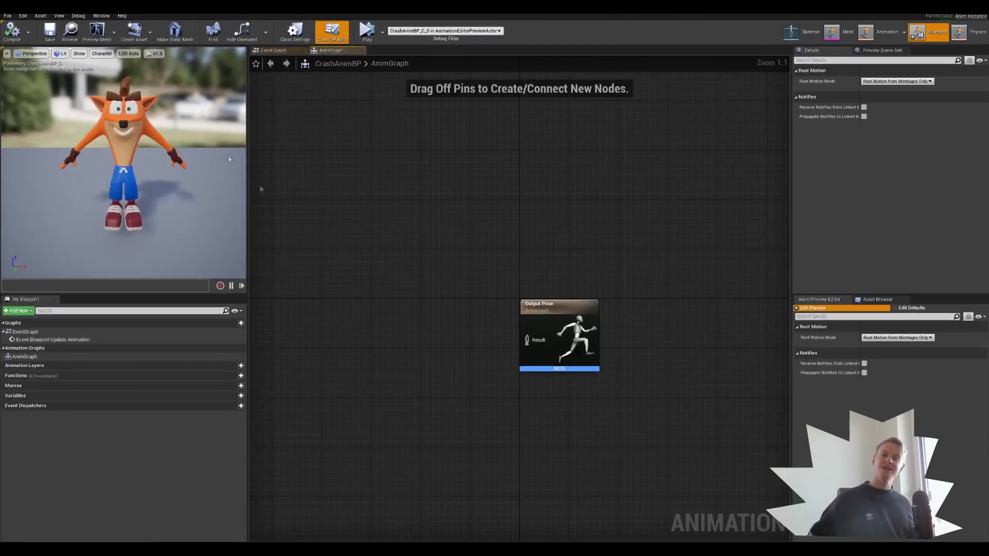
right_drag(415, 317, 508, 248)
scroll(300, 97, down, 2)
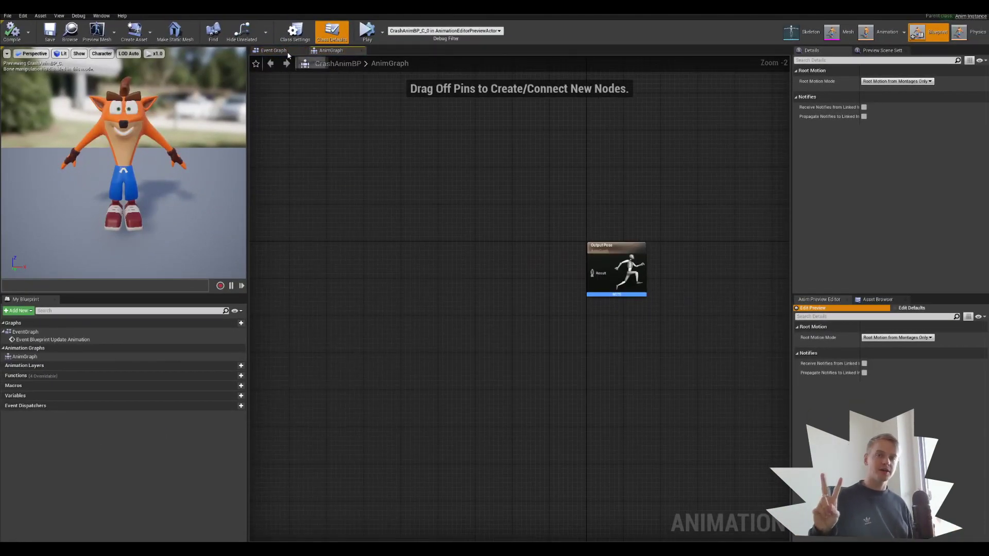
click(273, 50)
right_drag(362, 244, 249, 211)
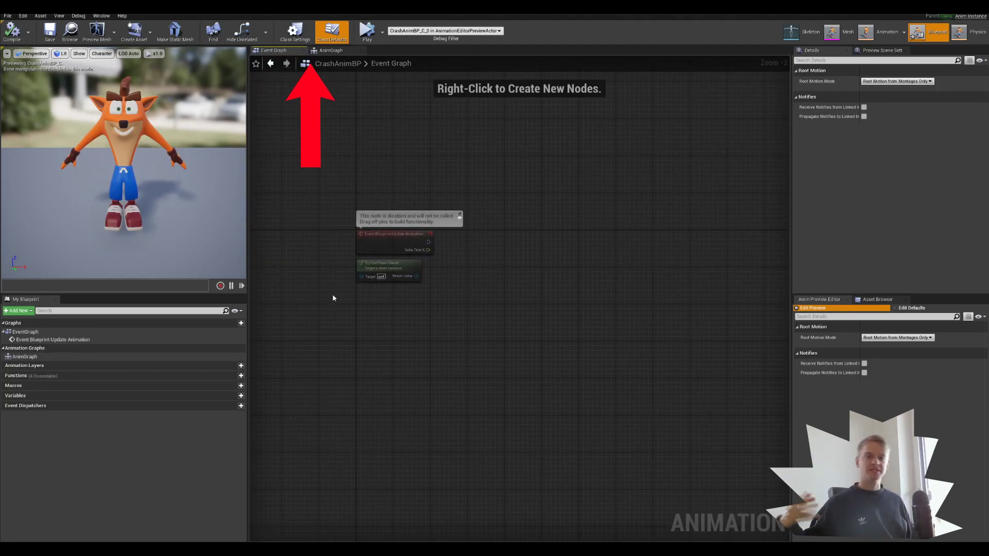
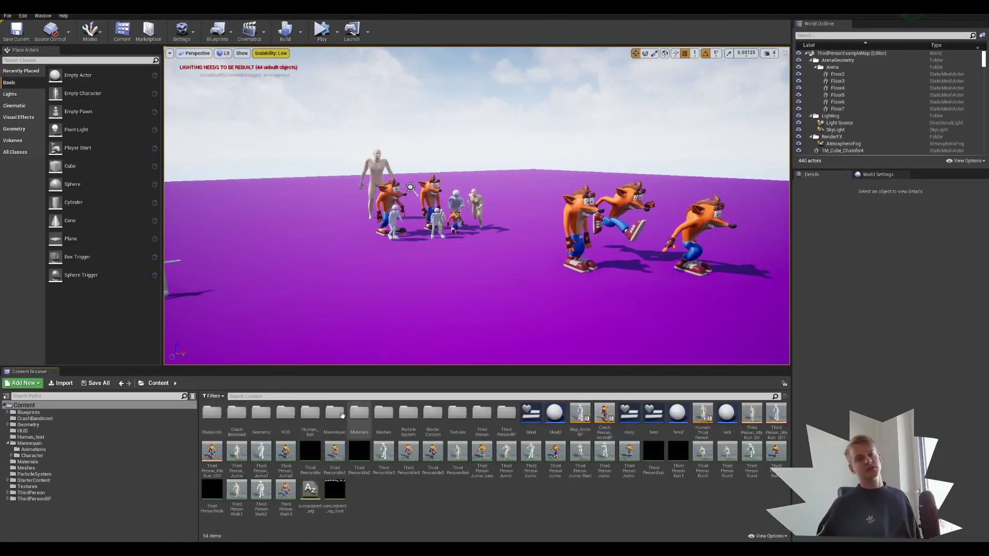
Step: Open ThirdPerson_AnimBP from the Mannequin Animations folder and select its Event Graph nodes for copying
double_click(335, 414)
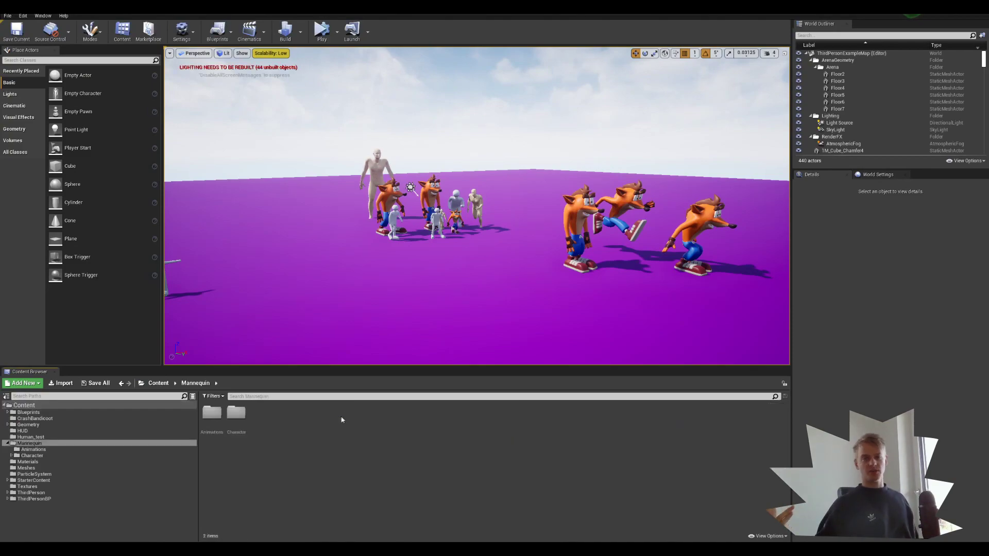
double_click(212, 414)
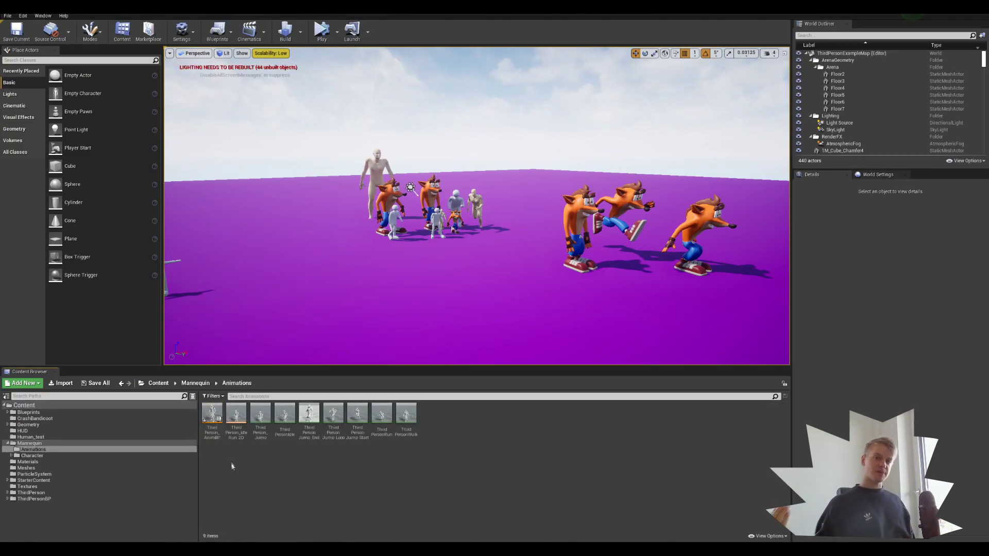
double_click(212, 413)
drag(757, 337, 320, 121)
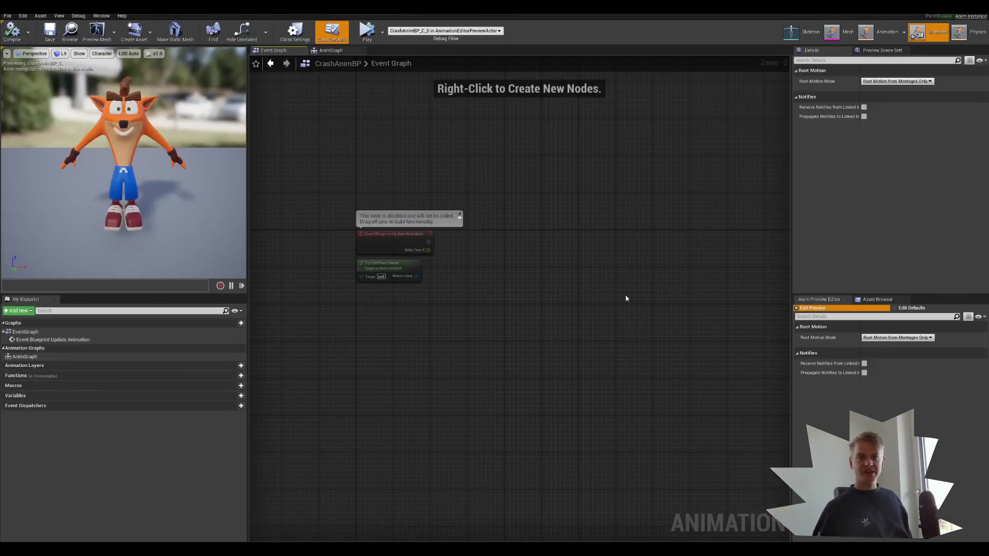
Step: Paste the copied node groups into CrashAnimBP's Event Graph and link them to Event Blueprint Update Animation
key(ctrl+v)
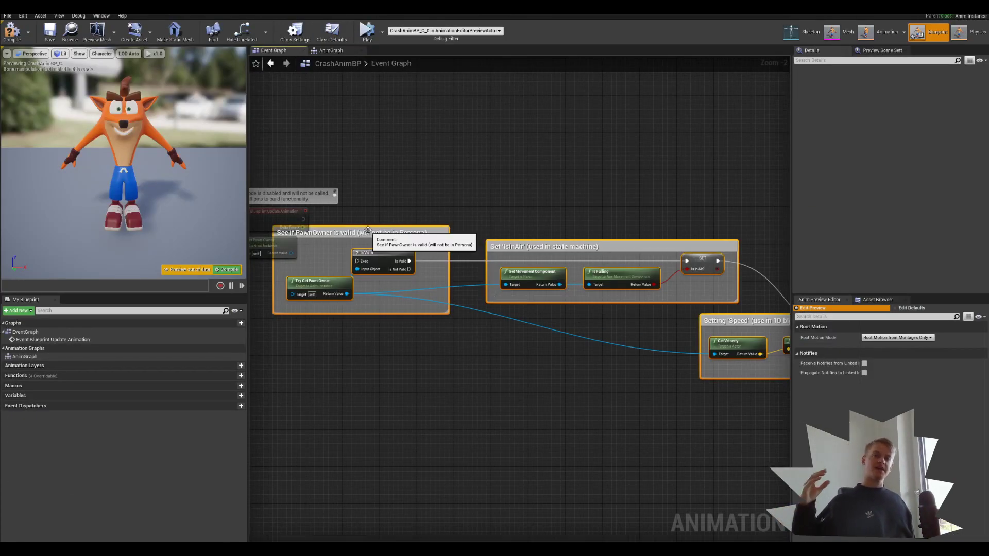
drag(360, 231, 417, 186)
click(289, 265)
scroll(288, 265, down, 2)
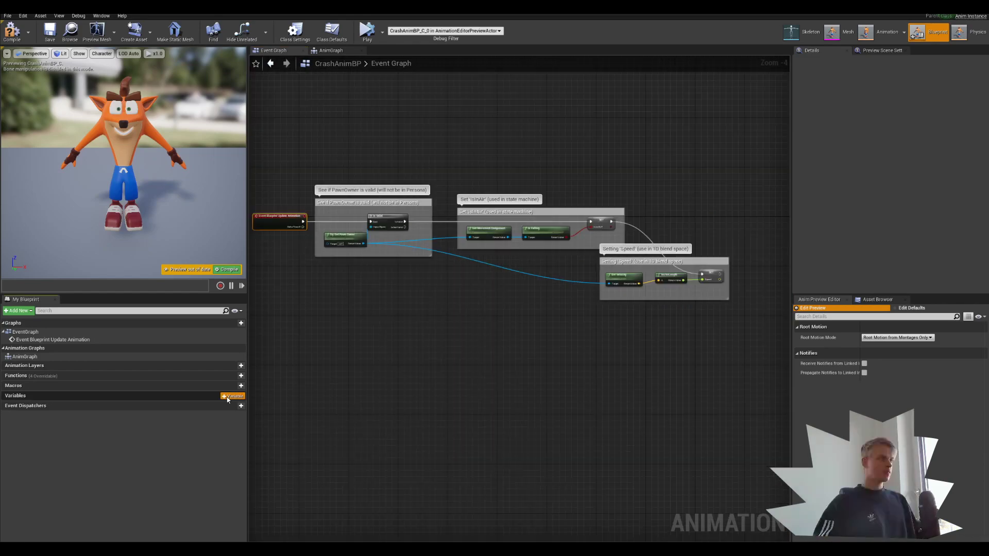
Step: Add a Boolean variable named IsInAir? to CrashAnimBP
click(230, 396)
text(IsInAir?)
key(Return)
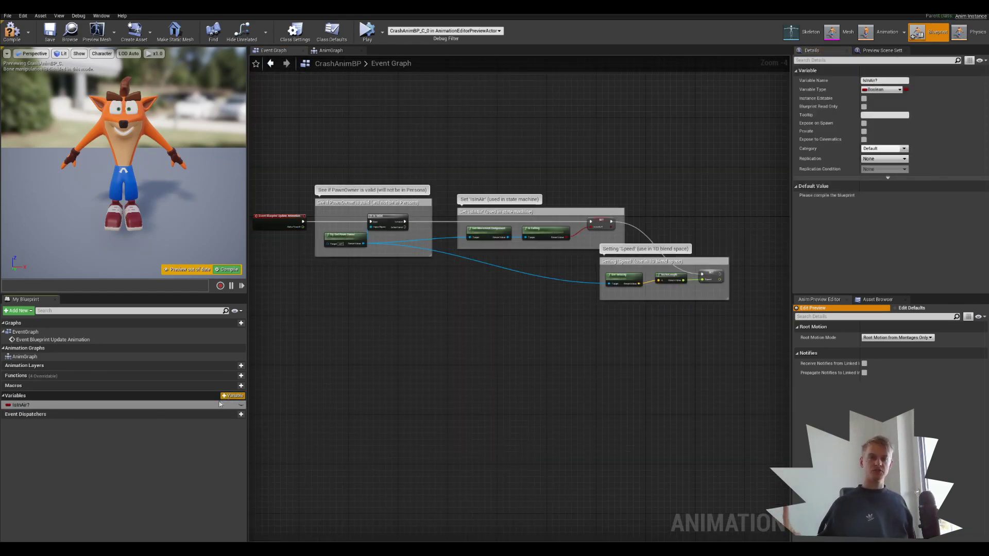
Step: Add a second variable named Speed to CrashAnimBP and set its type to Float
click(233, 396)
text(Speed)
key(Return)
click(884, 90)
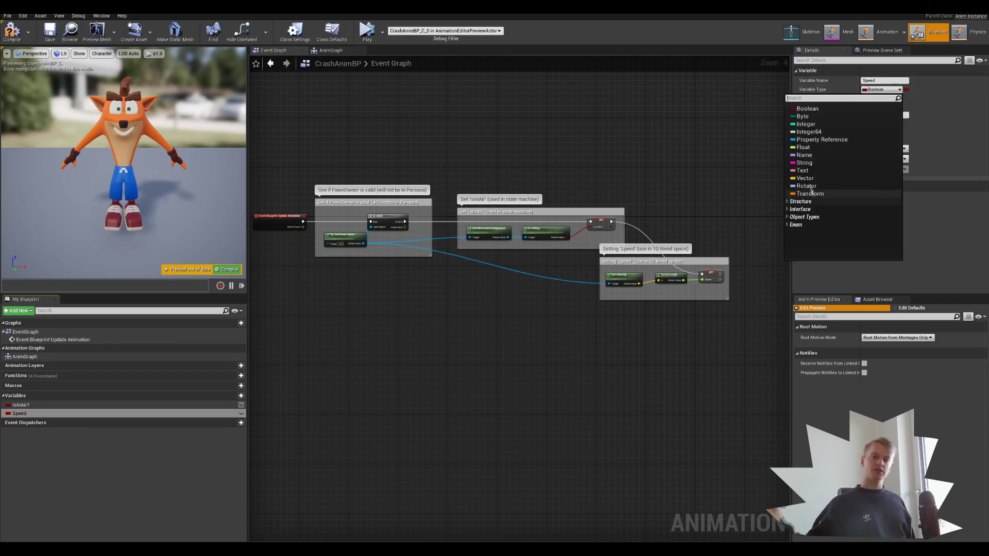
click(806, 153)
click(508, 292)
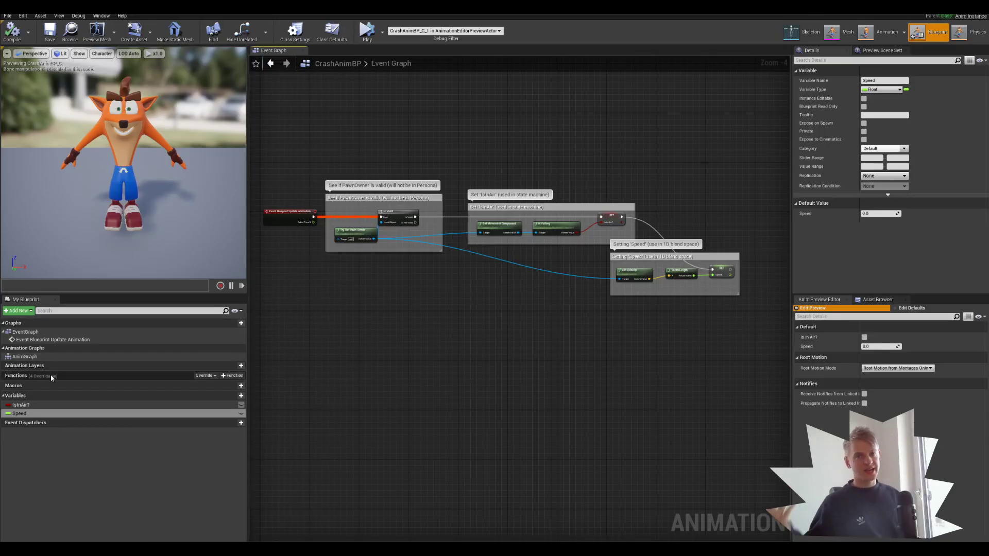
Step: Add a new state machine connected to the Output Pose in CrashAnimBP's AnimGraph and open it
double_click(71, 356)
scroll(383, 294, down, 1)
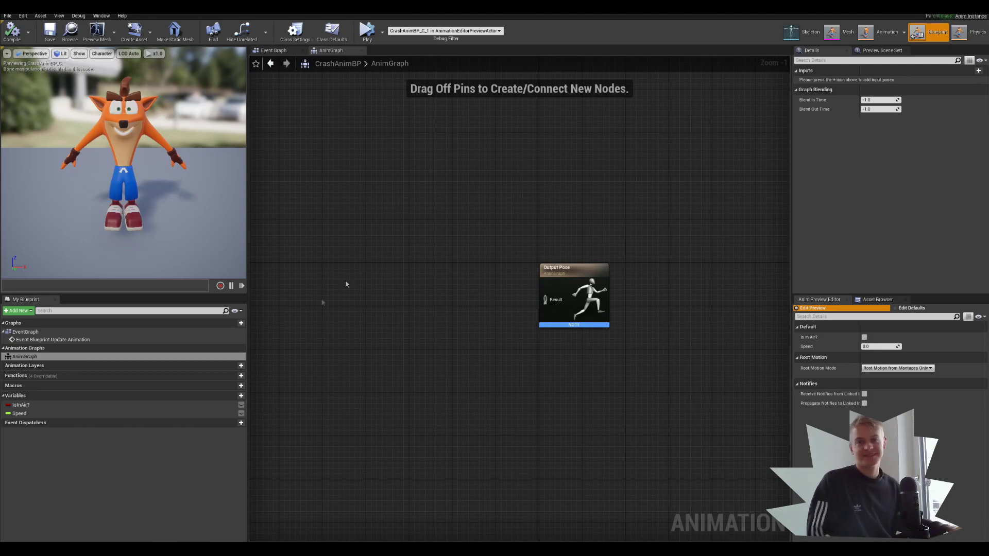
right_click(377, 308)
text(state mach)
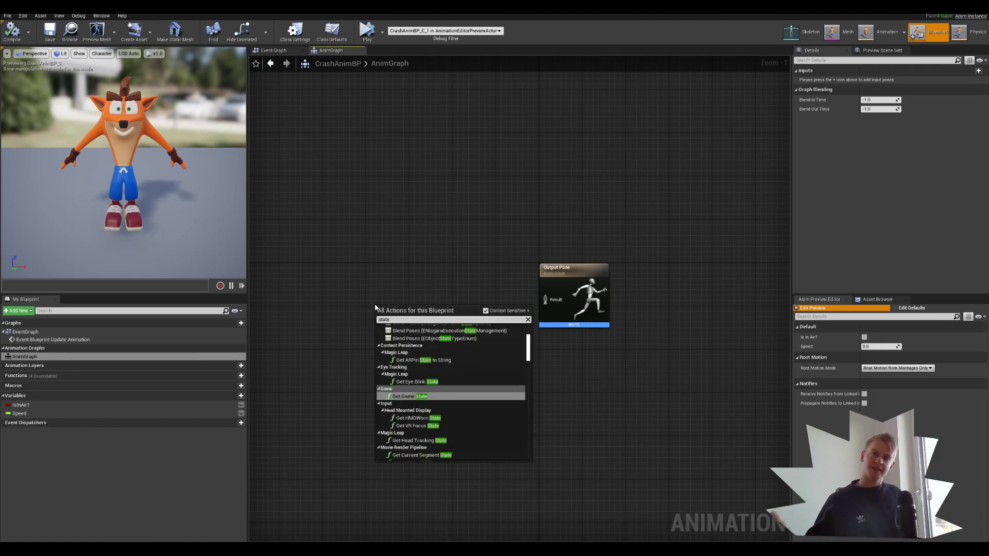
key(Return)
drag(406, 315, 548, 301)
click(410, 289)
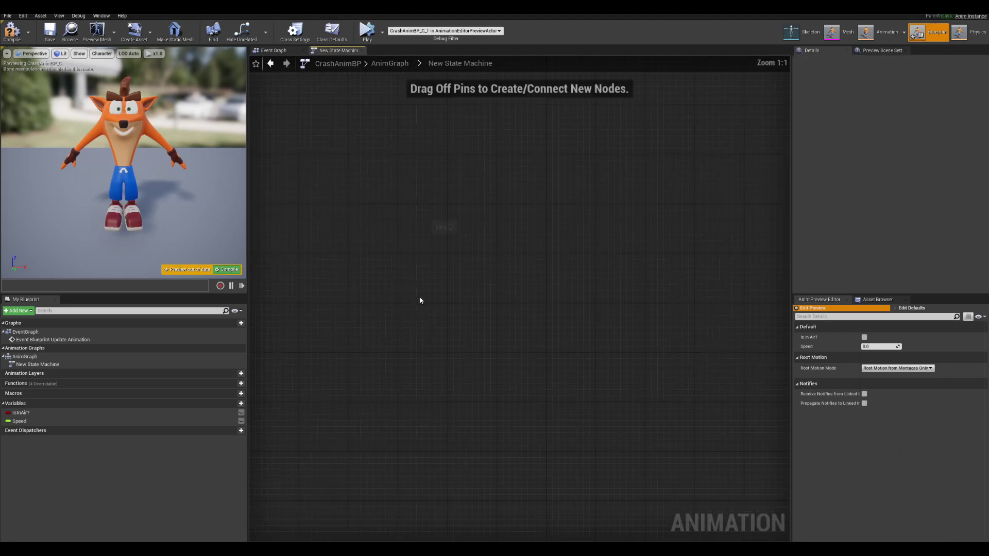
Step: Add a state named Idle/Run(BlendSpace) to the new state machine and connect Entry to it
double_click(410, 289)
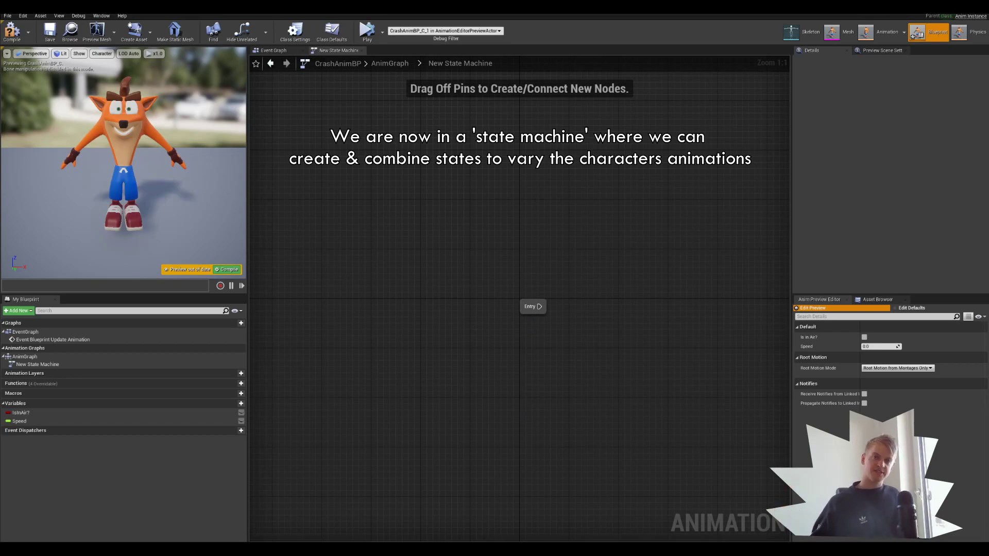
right_drag(555, 336, 357, 340)
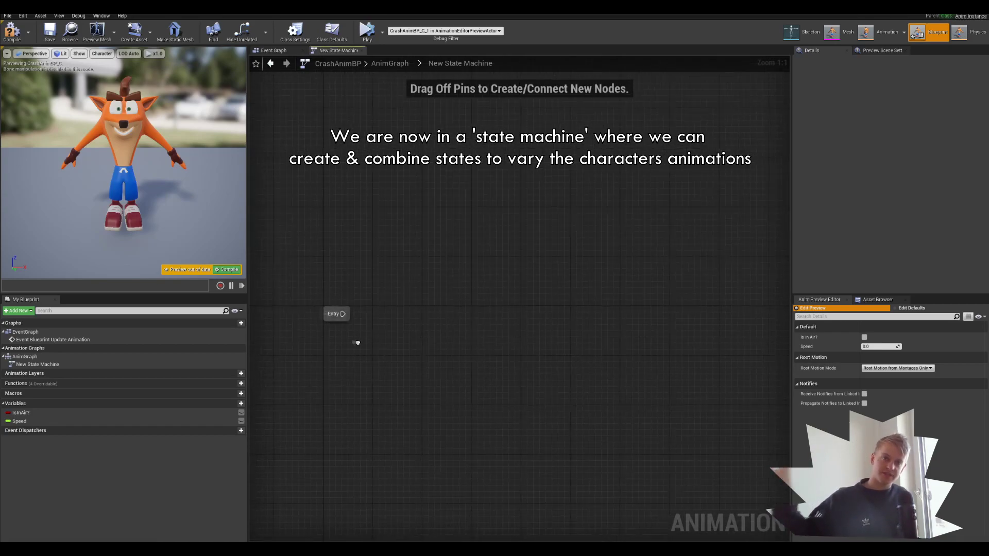
right_click(403, 312)
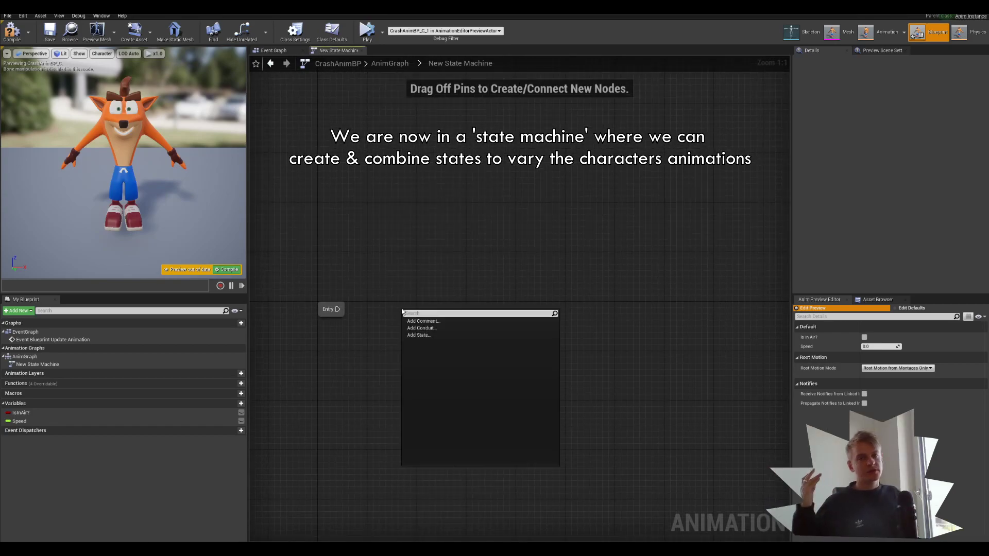
click(441, 335)
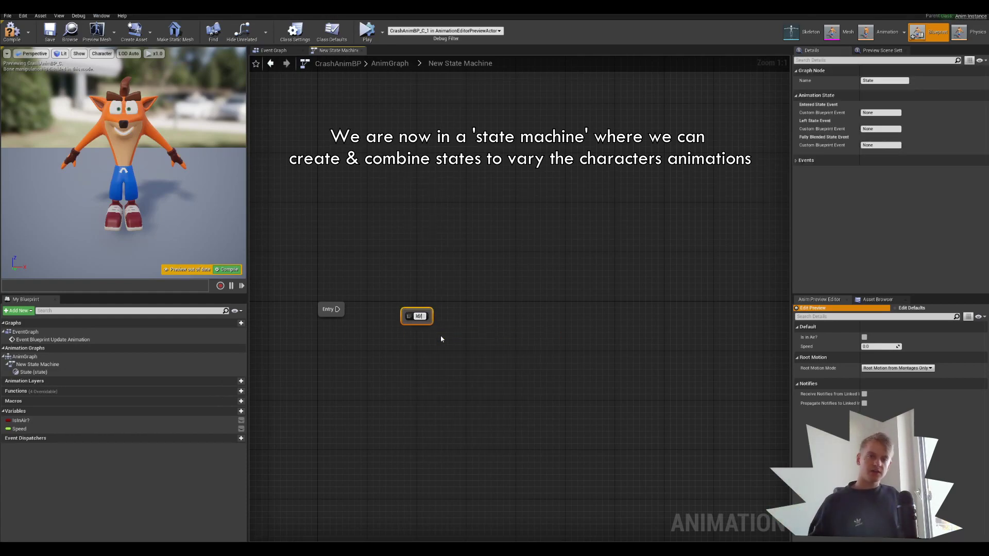
text(Idle/Run(Ble)
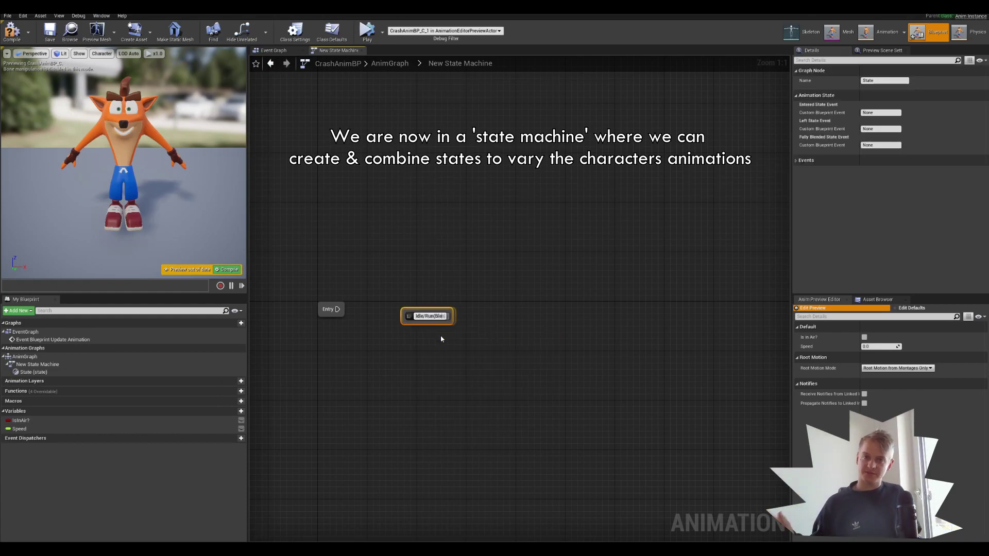
text(ndSpace))
key(Return)
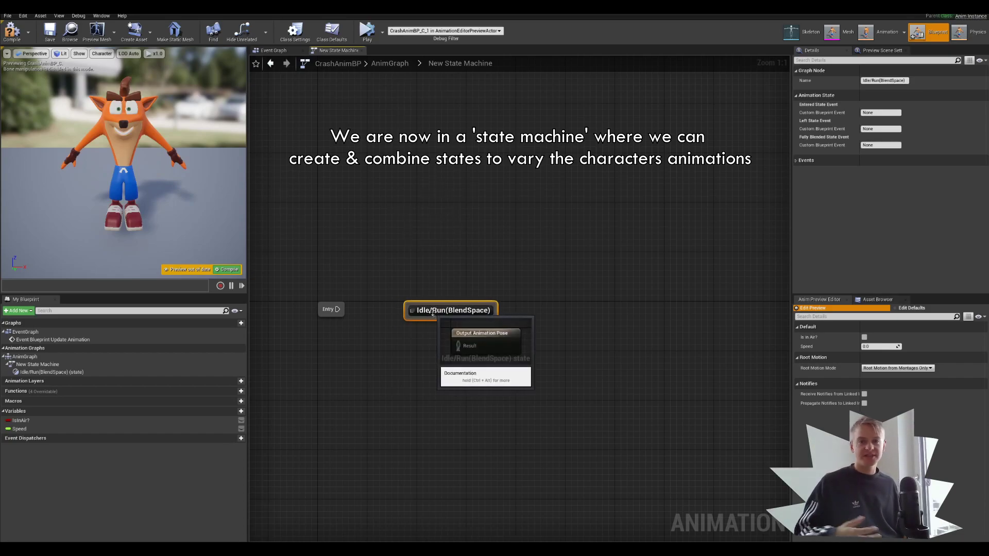
drag(338, 309, 404, 313)
click(415, 334)
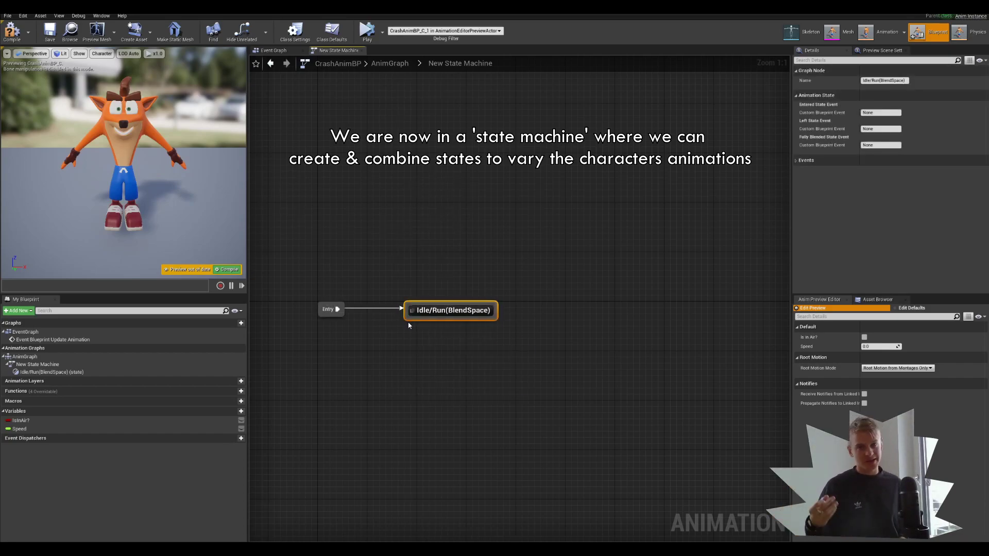
Step: Inside the Idle/Run(BlendSpace) state, add the CrashBlendSPace blendspace player and connect it to the Output Animation Pose
double_click(442, 313)
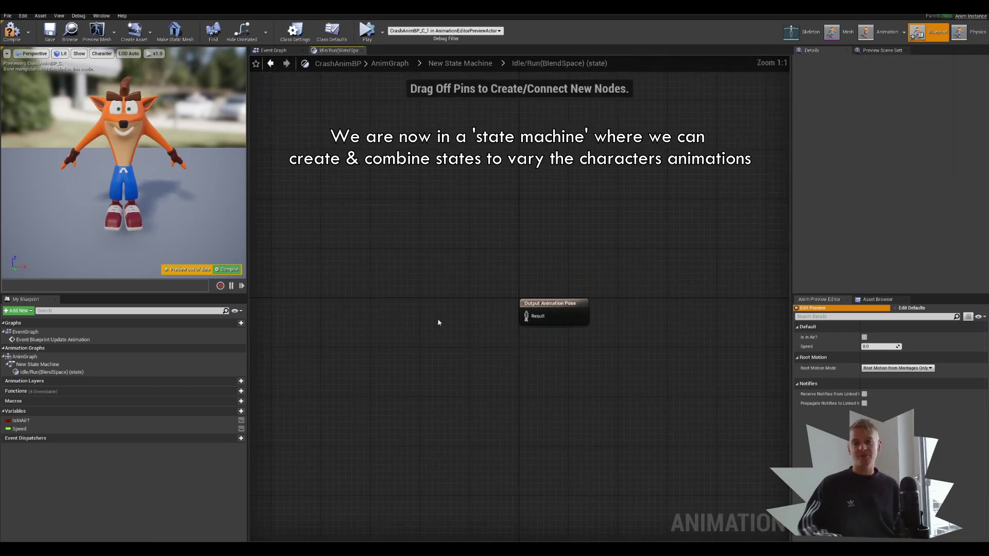
right_click(359, 331)
text(b)
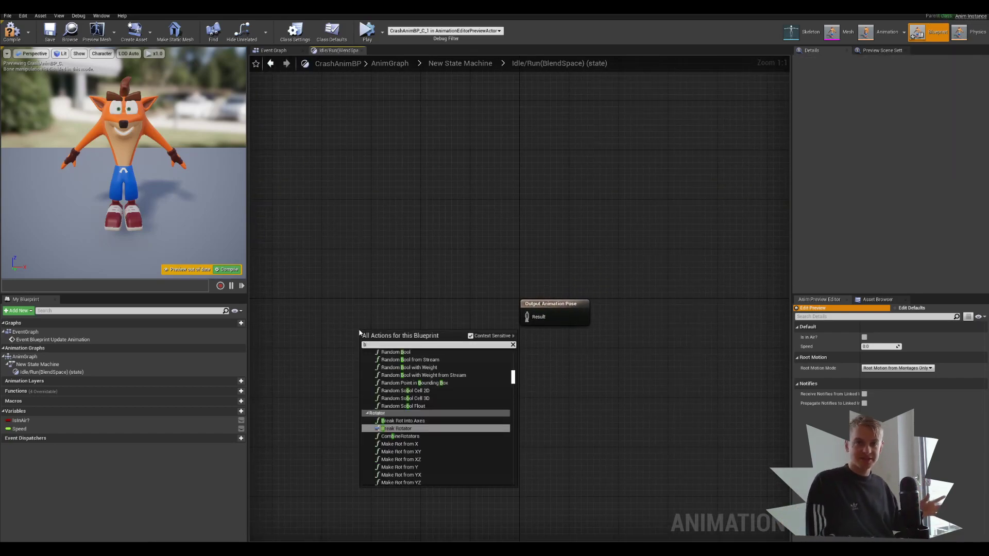
text(lendspace)
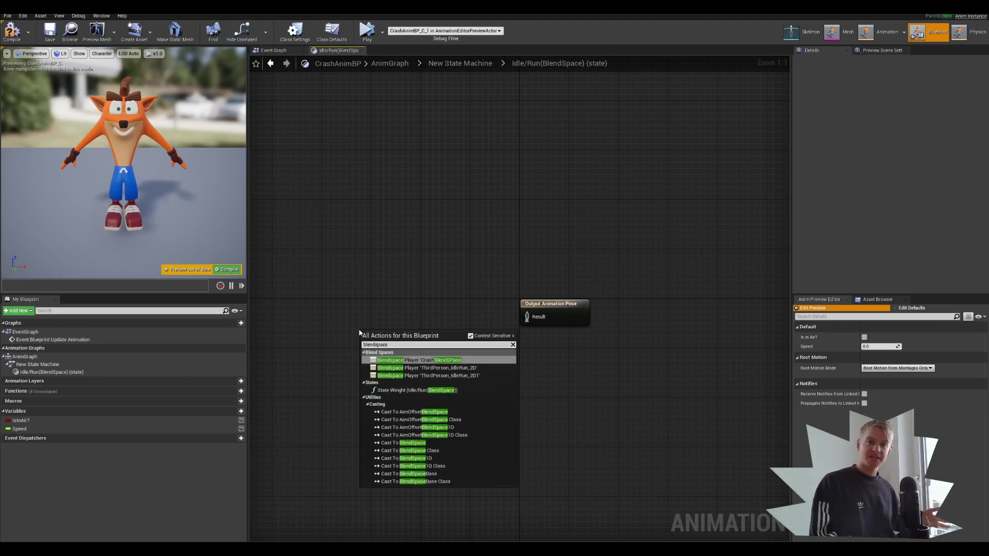
click(418, 360)
drag(413, 354, 530, 319)
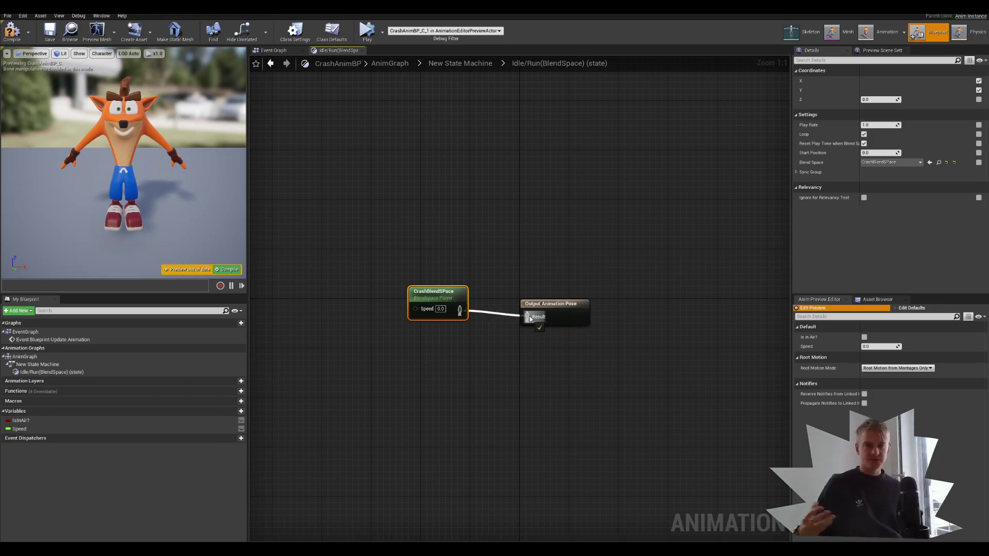
drag(447, 316, 465, 323)
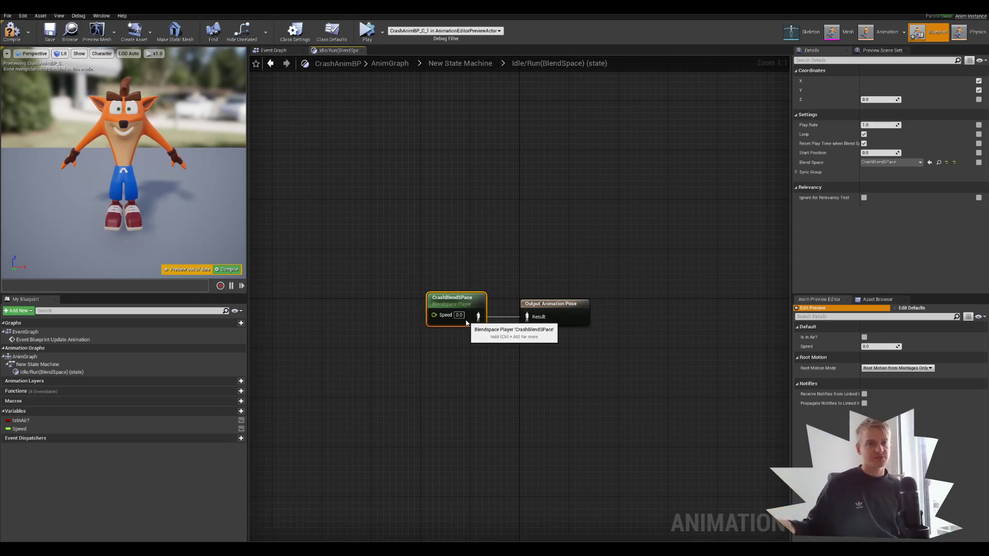
click(407, 362)
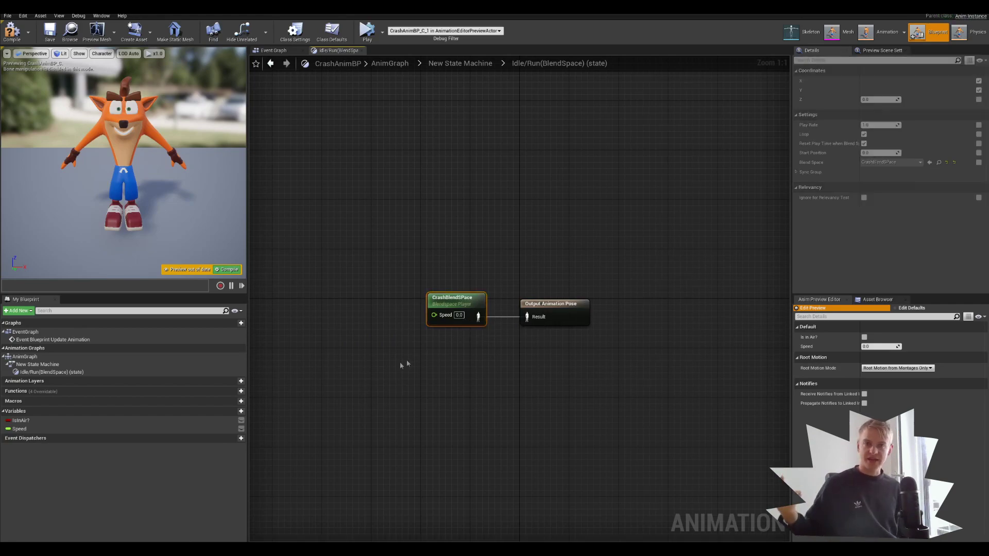
Step: Add a getter for the Speed variable and connect it to the CrashBlendSPace node's Speed input
click(79, 431)
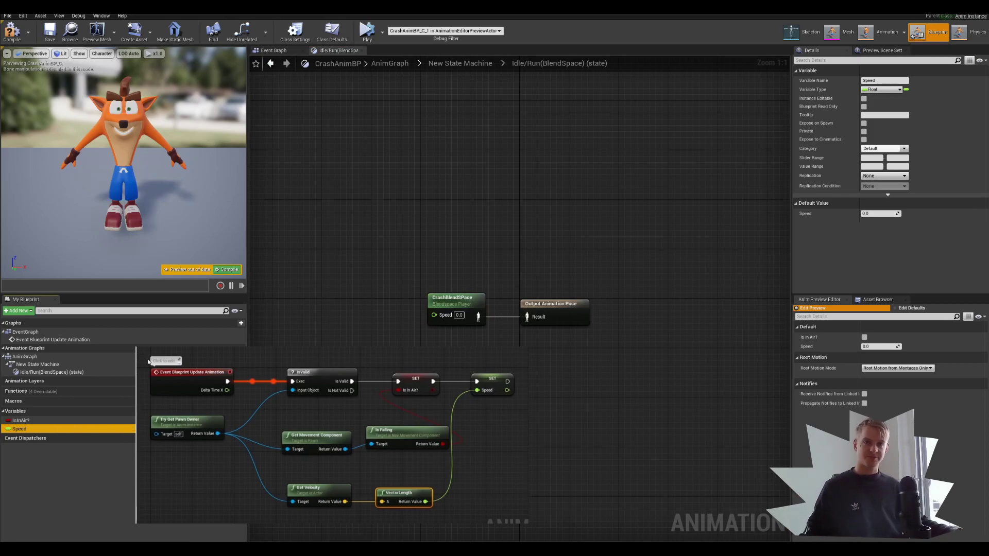
ctrl+drag(52, 433, 355, 317)
drag(370, 318, 428, 316)
Step: Compile CrashAnimBP and test the blend by raising the preview Speed and resetting it, and return to the state machine
click(11, 32)
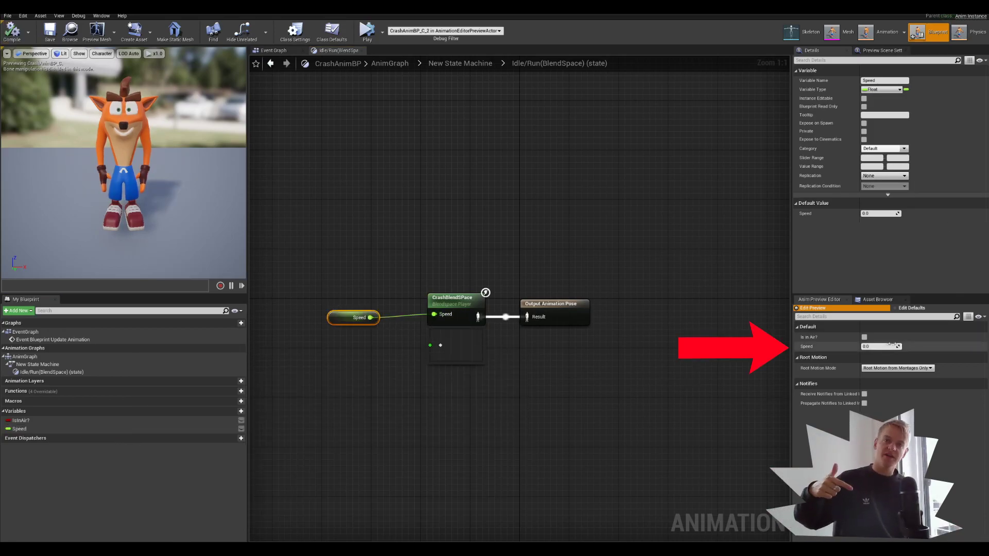
mouse_move(880, 346)
mouse_down()
mouse_move(932, 346)
mouse_move(857, 346)
mouse_move(896, 346)
mouse_up()
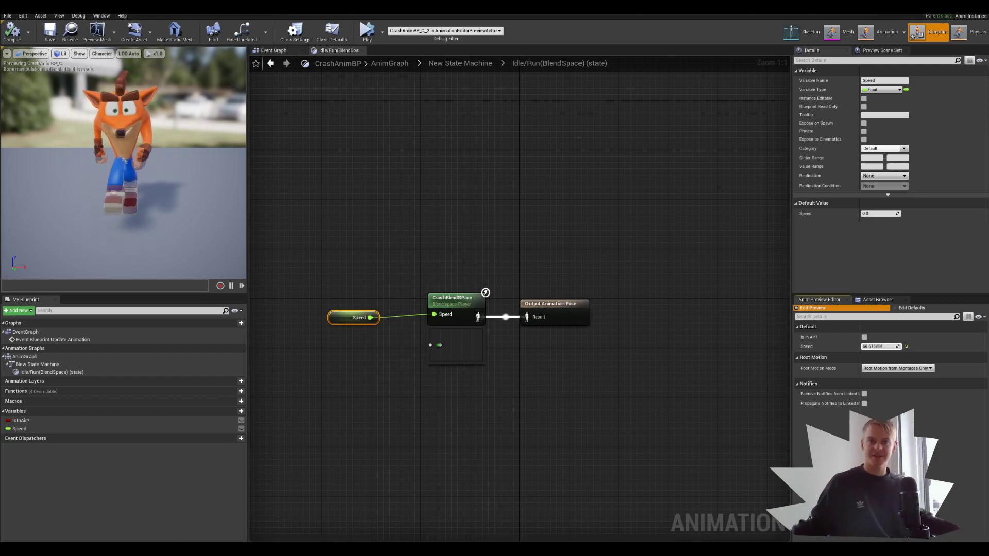
click(905, 346)
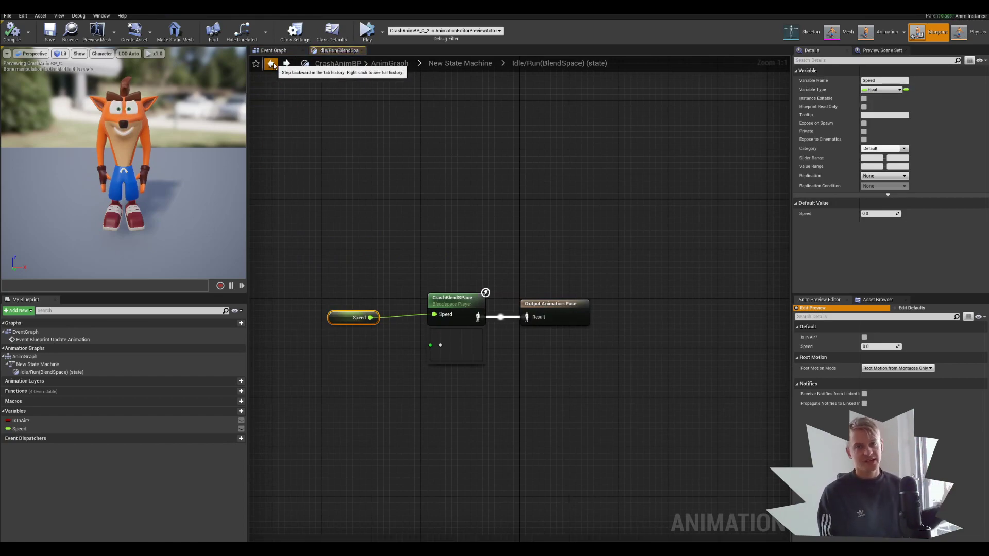
click(272, 64)
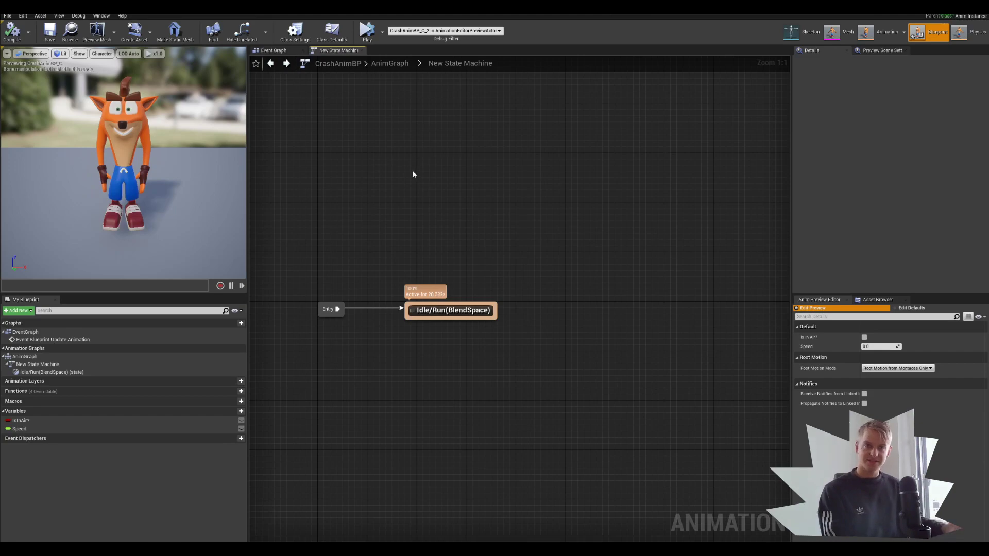
Step: Create a state named JumpStart with a transition leading to it from Idle/Run(BlendSpace)
drag(496, 304, 570, 199)
click(588, 216)
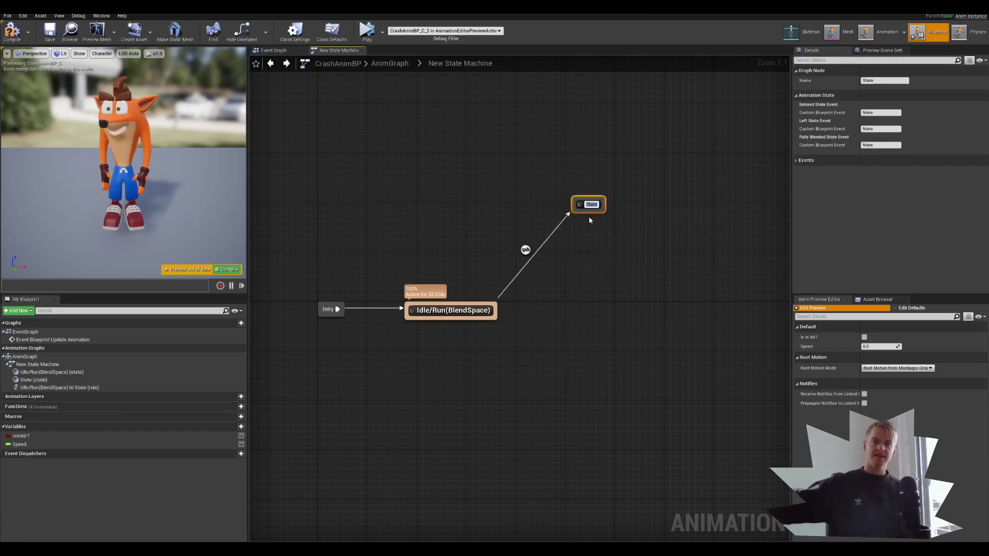
text(JumpStart)
key(Return)
Step: Inside the JumpStart state, add the CRASH_BANDICOOT_JUMPSTART_ANIM player and connect it to the Output Animation Pose
double_click(597, 205)
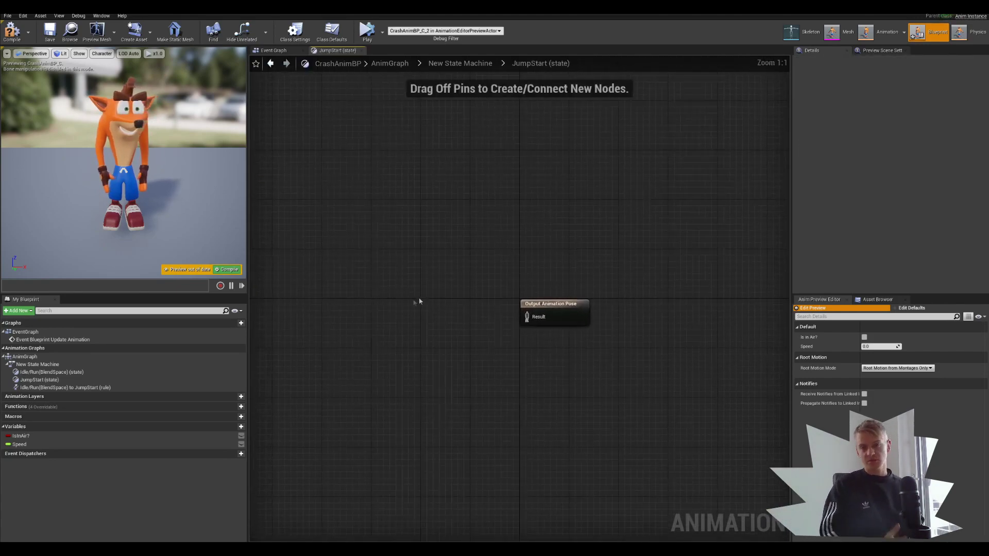
right_click(357, 313)
click(878, 300)
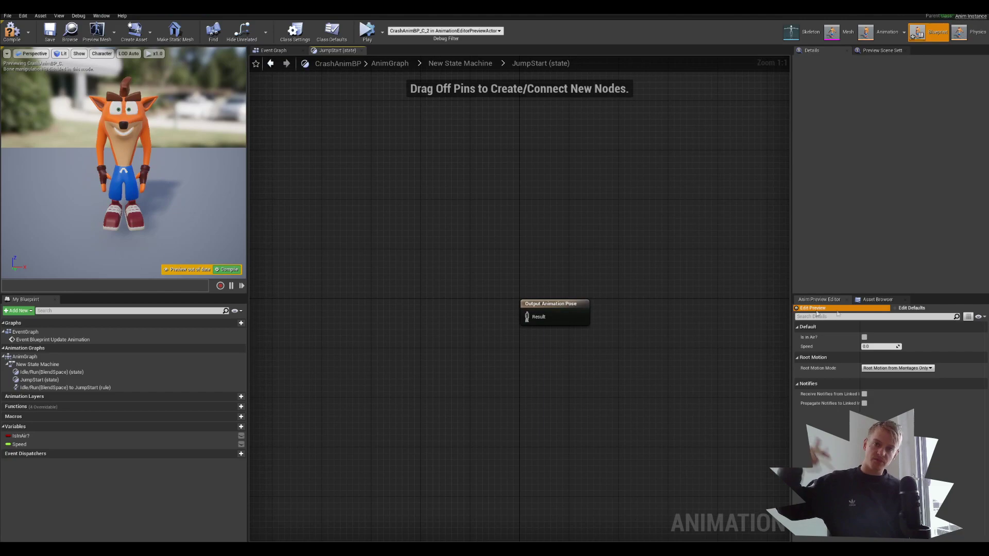
click(878, 299)
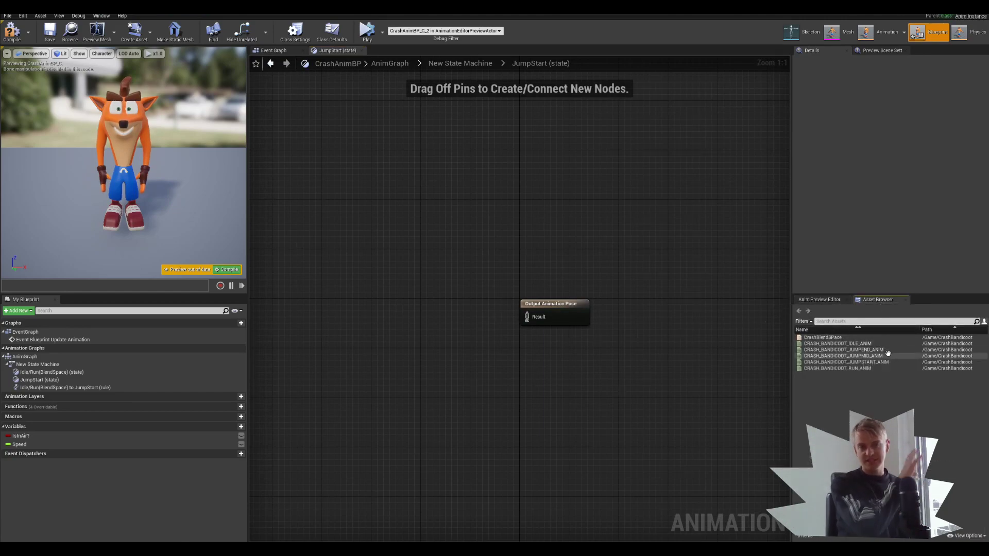
drag(886, 362, 353, 314)
mouse_move(440, 330)
mouse_down()
mouse_move(527, 317)
mouse_move(424, 324)
mouse_move(431, 314)
mouse_up()
click(271, 64)
Step: Create a state named JumpLoop with a transition leading to it from JumpStart
drag(472, 195, 559, 287)
click(594, 312)
text(JUmp)
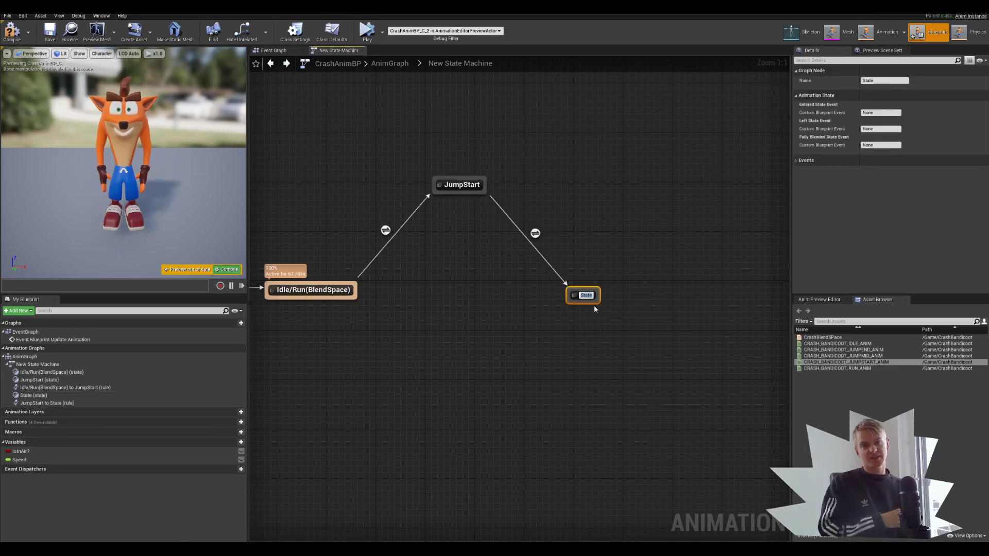
key(BackSpace)
key(BackSpace)
key(BackSpace)
text(umpLoop)
key(Return)
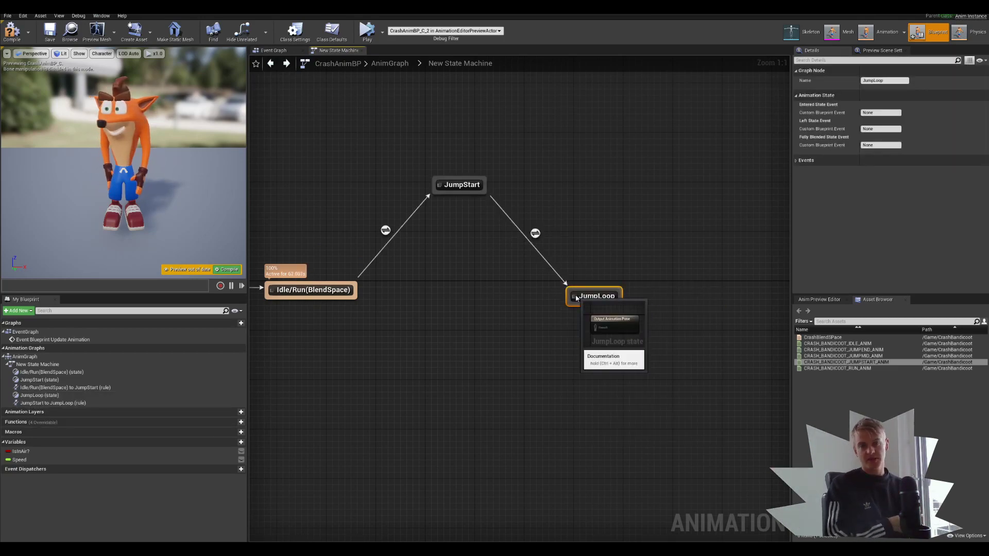
Step: Inside the JumpLoop state, add the CRASH_BANDICOOT_JUMPMID_ANIM player and connect it to the Output Animation Pose
double_click(595, 305)
drag(842, 356, 526, 317)
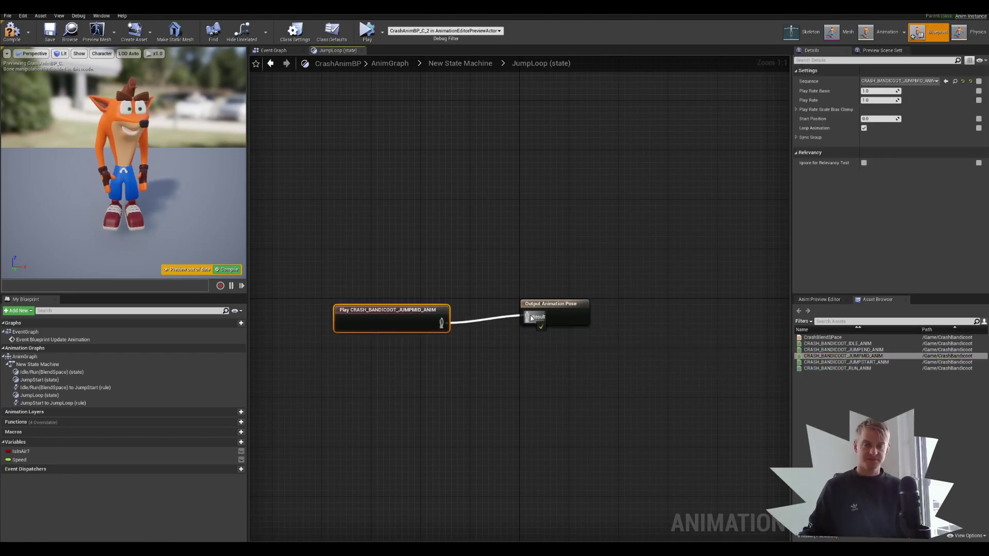
click(270, 63)
Step: Create a state named JumpEnd with a transition leading to it from JumpLoop
drag(618, 273, 503, 352)
click(516, 371)
text(JumpEnd)
key(Return)
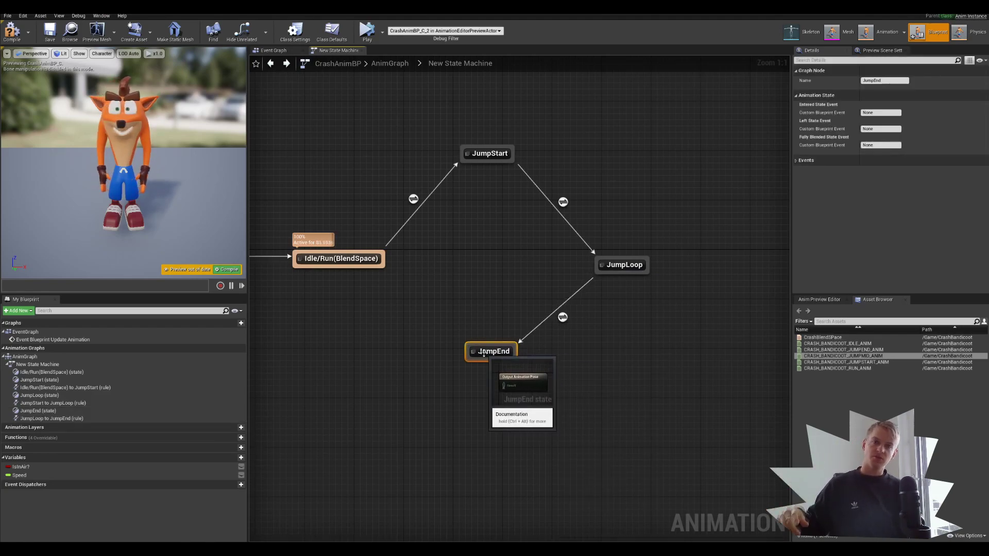
Step: Inside the JumpEnd state, add the CRASH_BANDICOOT_JUMPEND_ANIM player and connect it to the Output Animation Pose
double_click(518, 361)
click(843, 350)
drag(843, 349, 343, 313)
drag(448, 329, 528, 322)
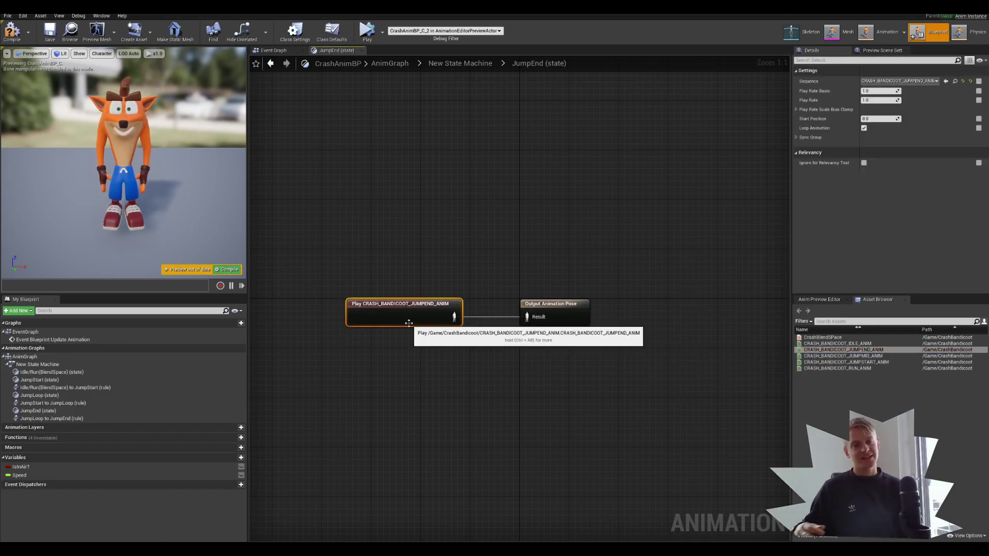
click(270, 63)
Step: Add a transition from JumpEnd back to Idle/Run(BlendSpace) and compile the blueprint
drag(469, 350, 381, 262)
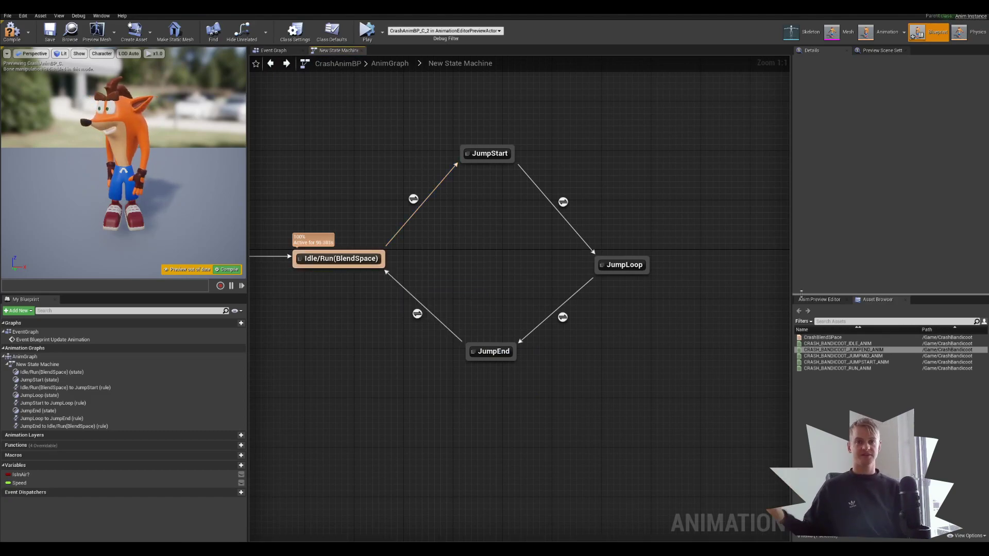
key(F7)
click(563, 201)
right_drag(698, 168, 670, 197)
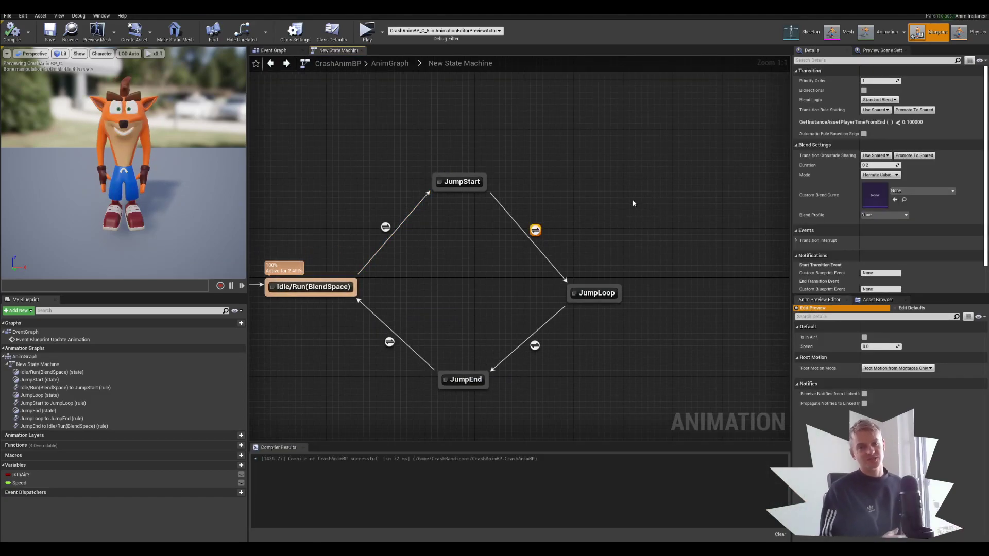
Step: Turn off Loop Animation for the animation player in the JumpStart state and open the JumpEnd state
double_click(449, 180)
click(443, 274)
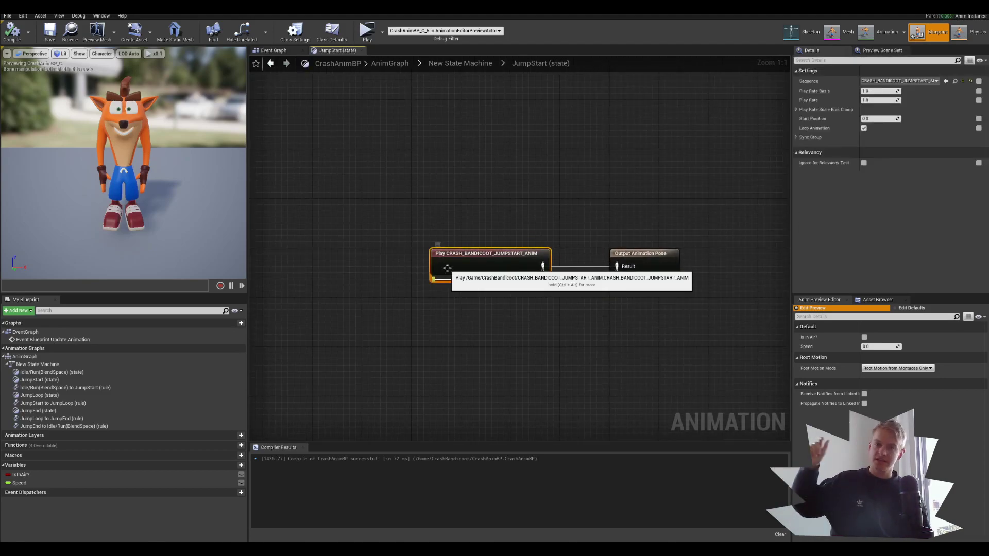
click(864, 129)
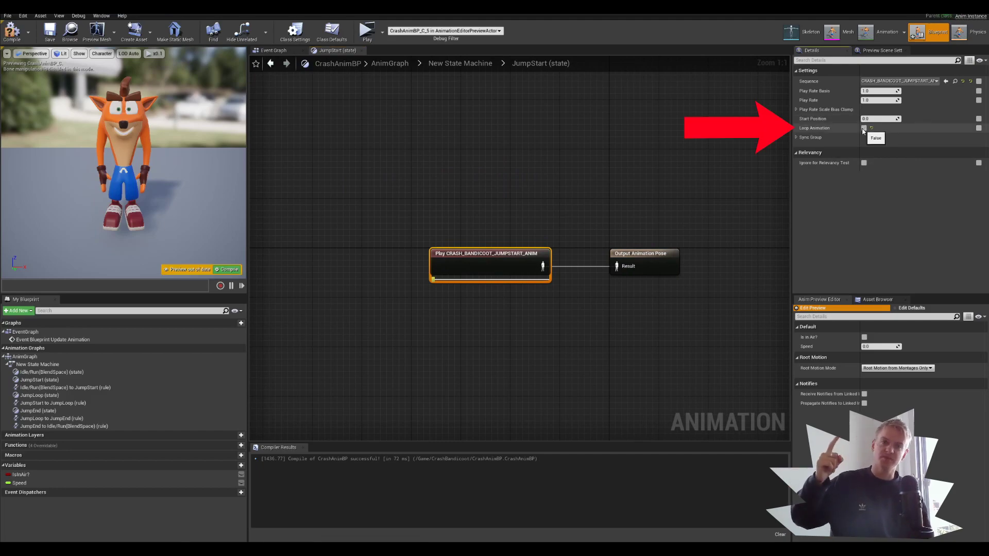
click(271, 62)
double_click(458, 380)
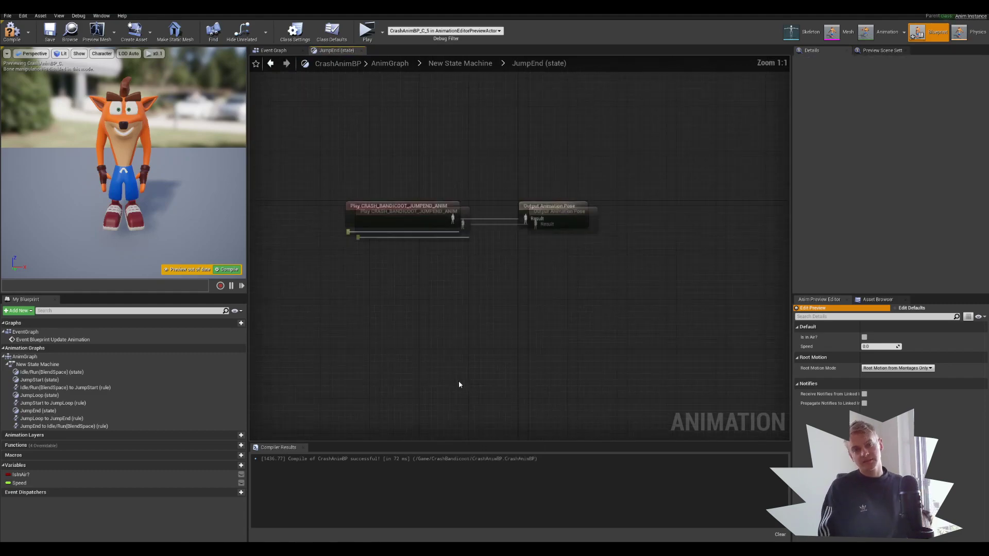
click(467, 261)
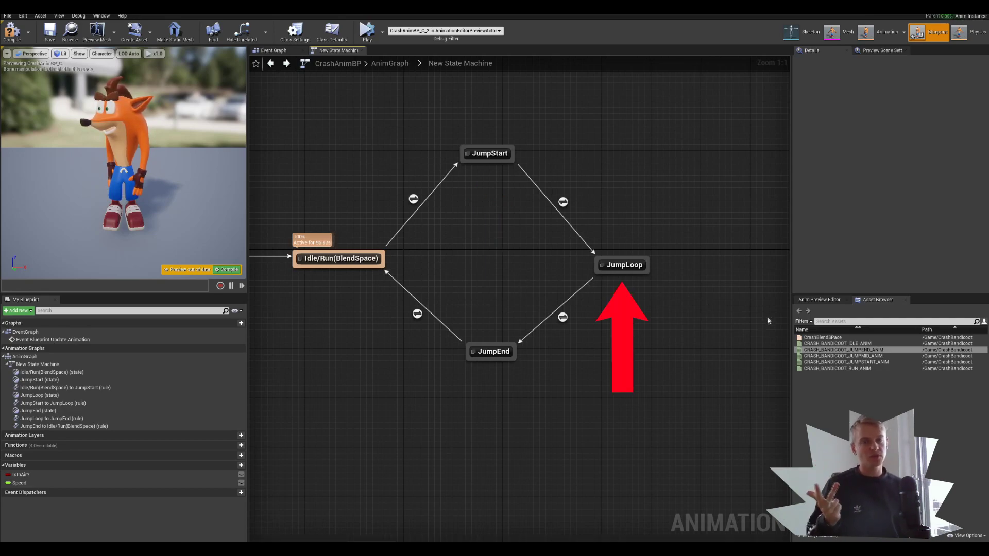
Step: Show the animation preview settings in place of the asset list while viewing the state machine
click(808, 301)
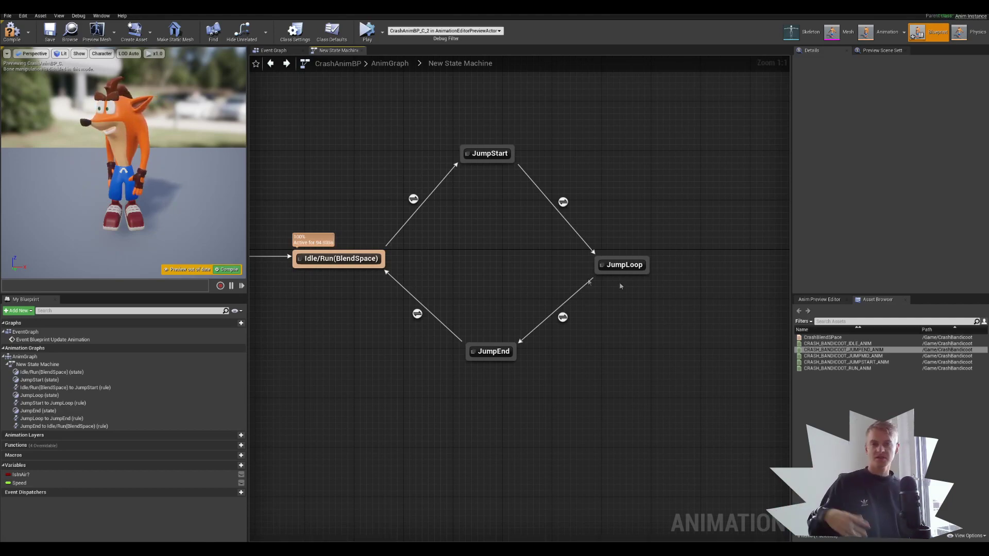
click(818, 299)
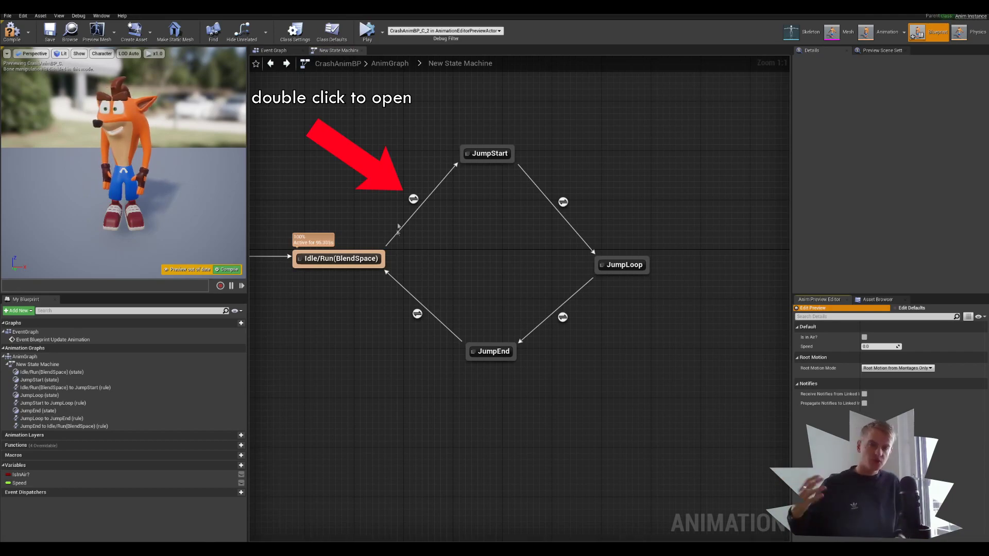
Step: In the Idle/Run(BlendSpace) to JumpStart transition rule, connect the IsInAir? variable to Can Enter Transition and return to the state machine
double_click(413, 199)
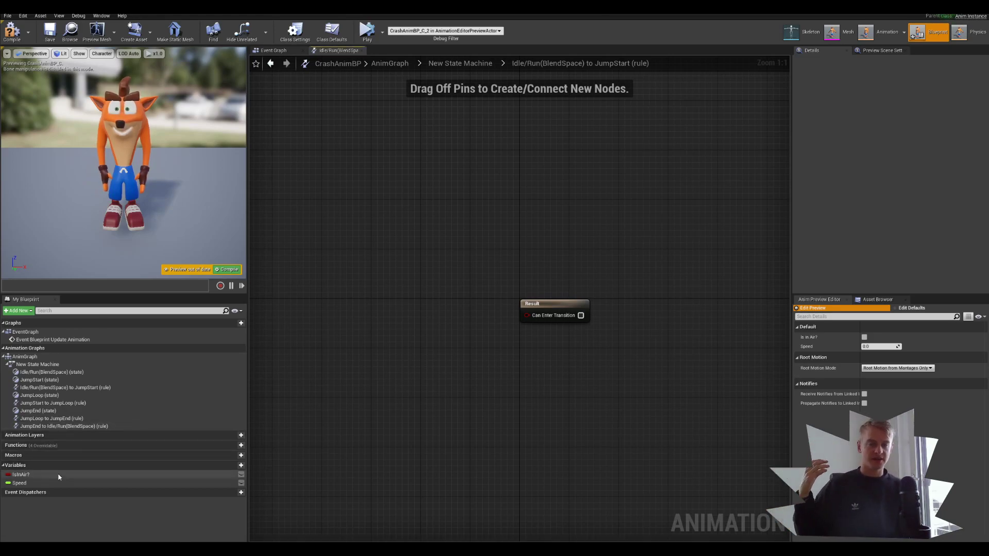
click(20, 474)
drag(21, 474, 529, 316)
click(409, 320)
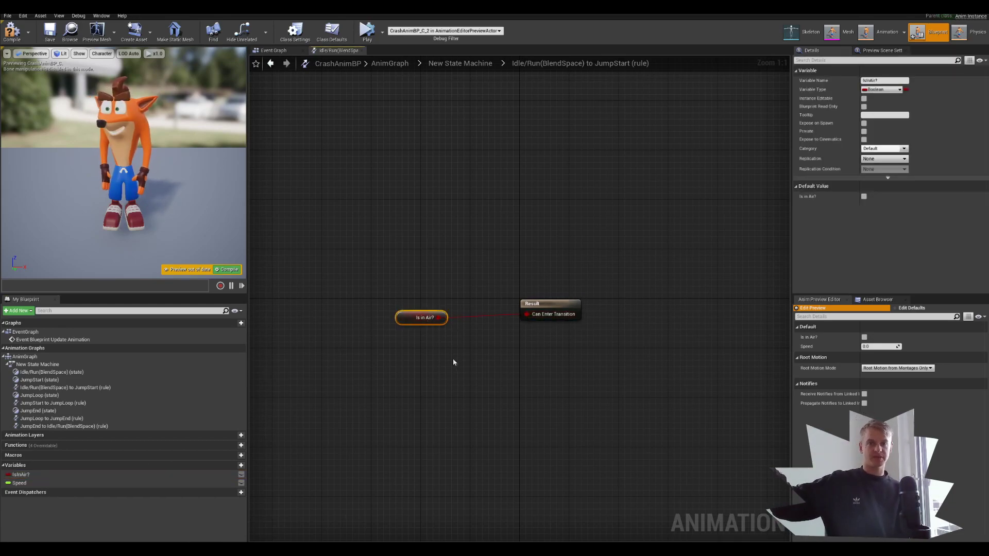
click(270, 63)
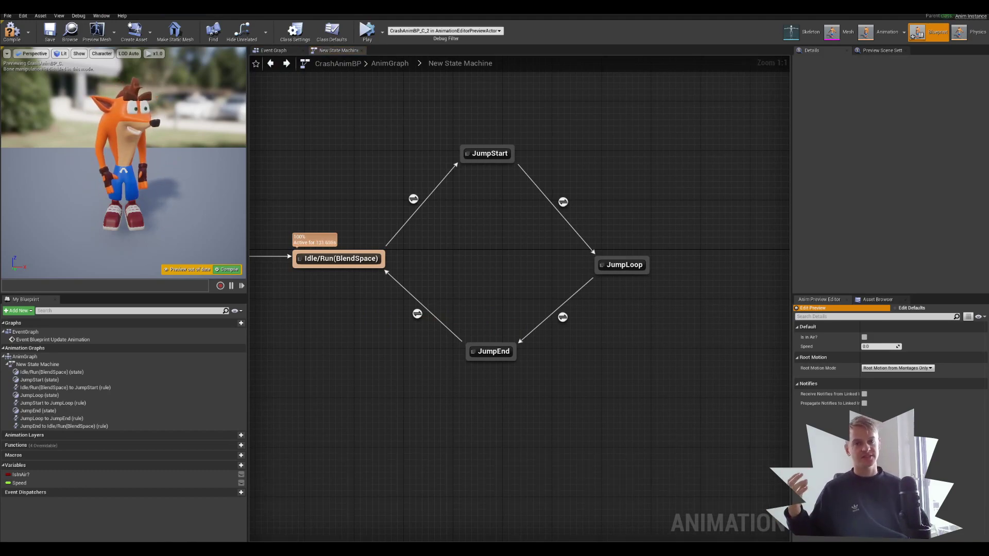
Step: In the JumpStart to JumpLoop transition rule, add a Time Remaining (ratio) node for CRASH_BANDICOOT_JUMPSTART_ANIM
right_drag(520, 278, 495, 245)
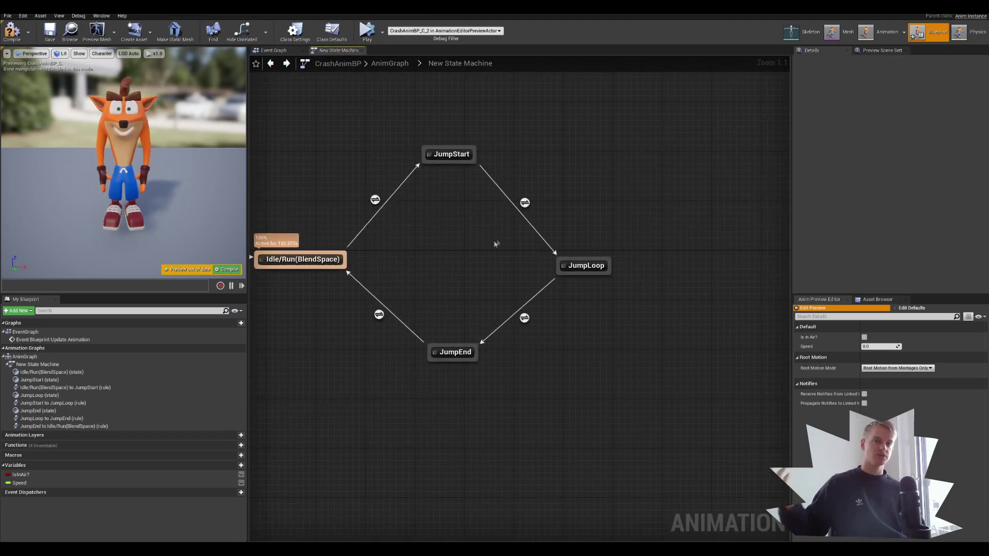
double_click(524, 202)
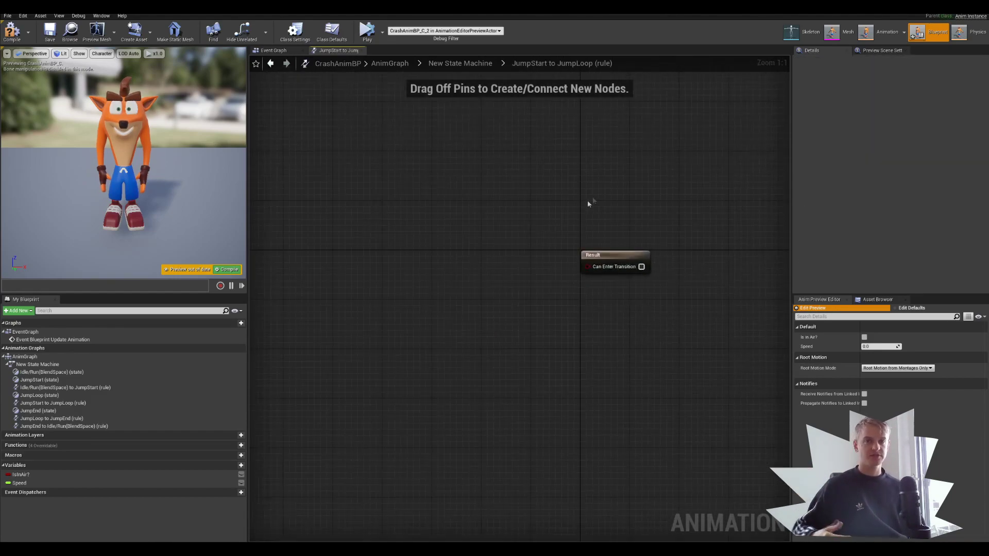
click(877, 299)
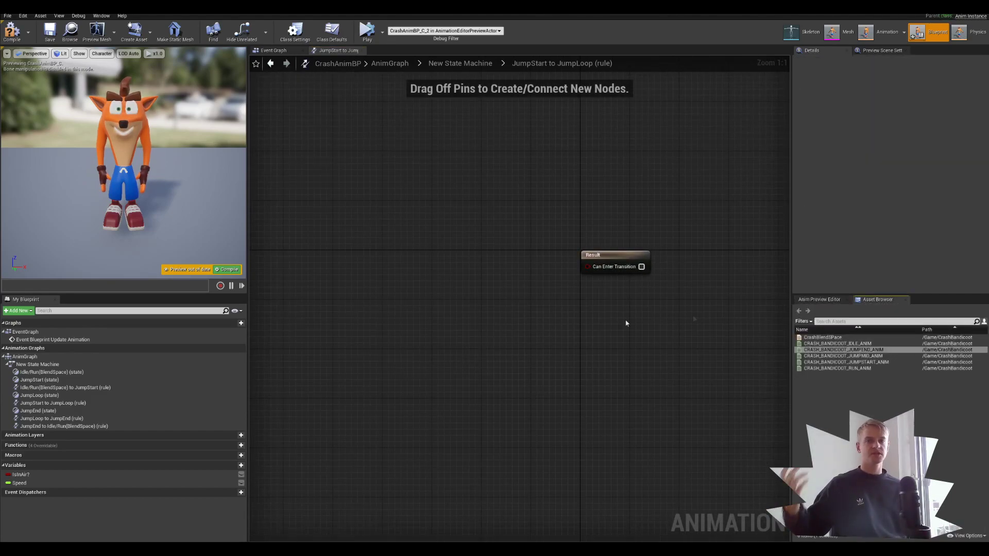
click(846, 362)
right_click(349, 261)
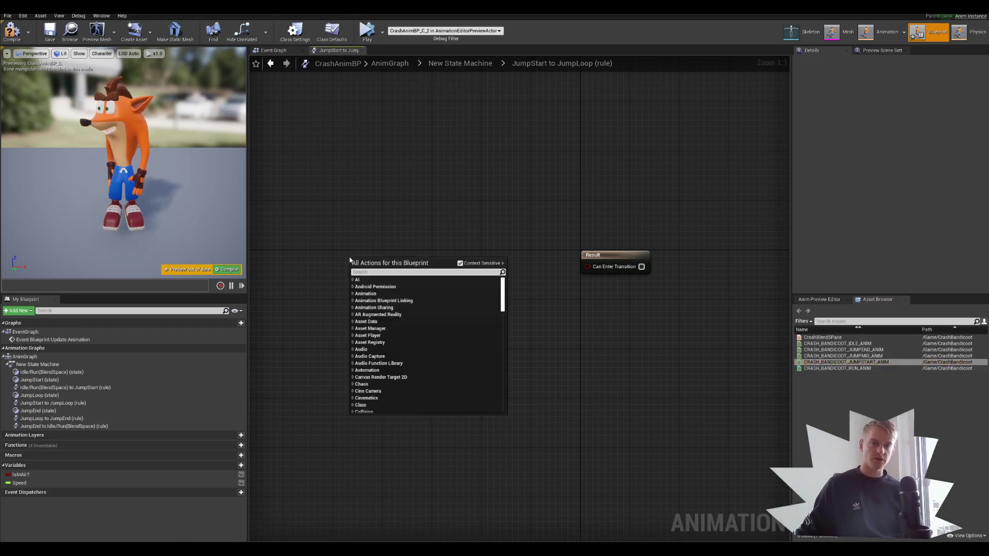
text(time remaining)
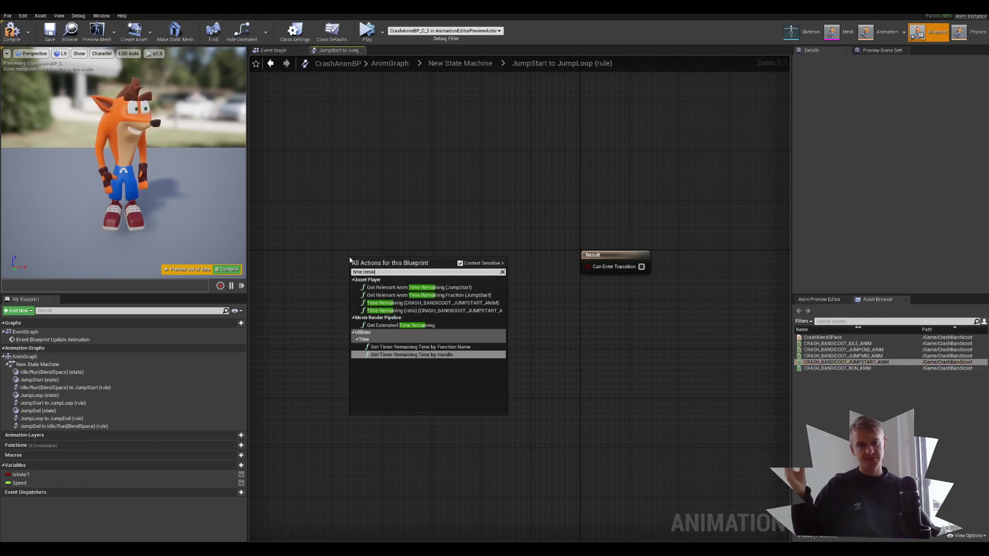
click(388, 311)
Step: Let JumpStart pass to JumpLoop when the remaining time ratio is less than 0.1, compile the blueprint and return to the state machine
drag(435, 265, 478, 288)
text(<)
key(Return)
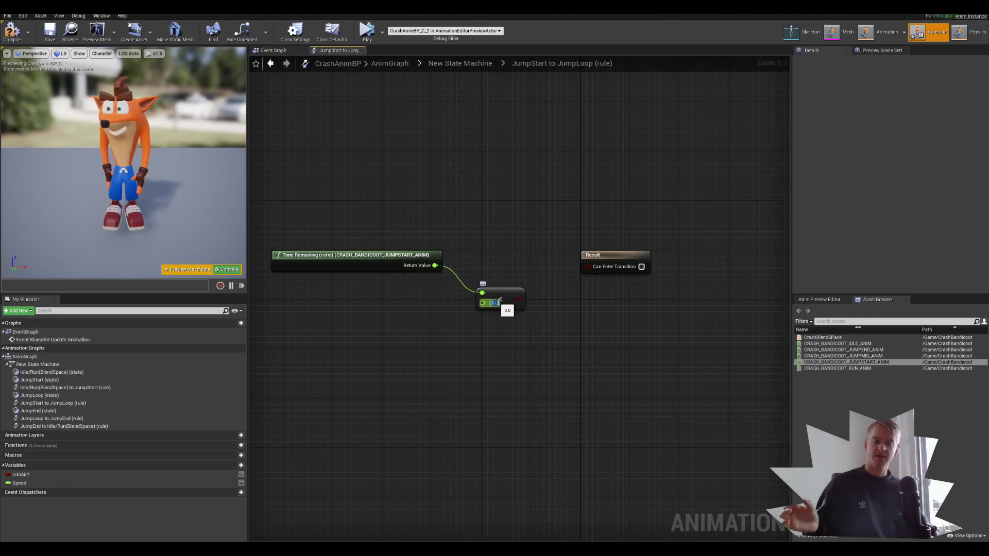
text(0.1)
drag(518, 299, 588, 266)
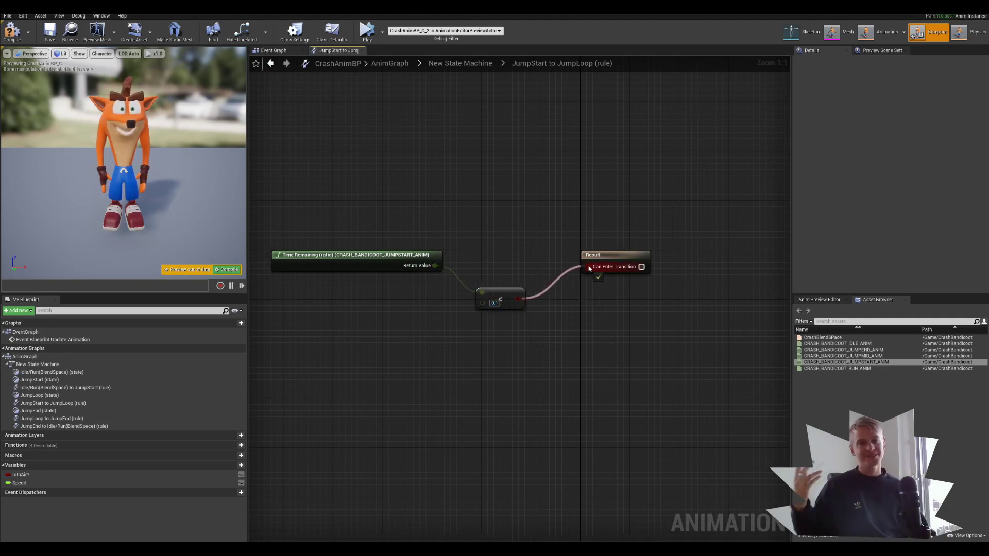
drag(518, 291, 518, 266)
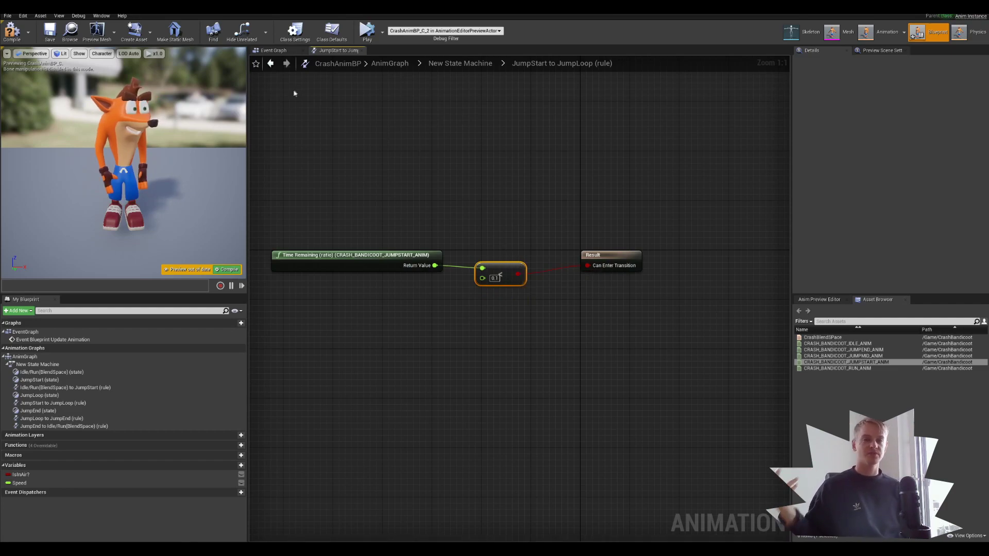
click(11, 32)
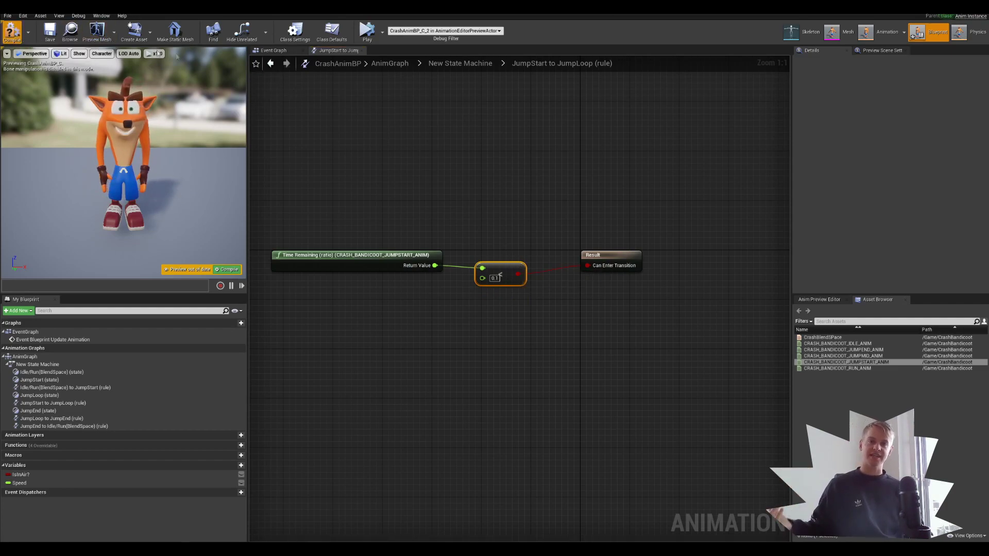
click(271, 63)
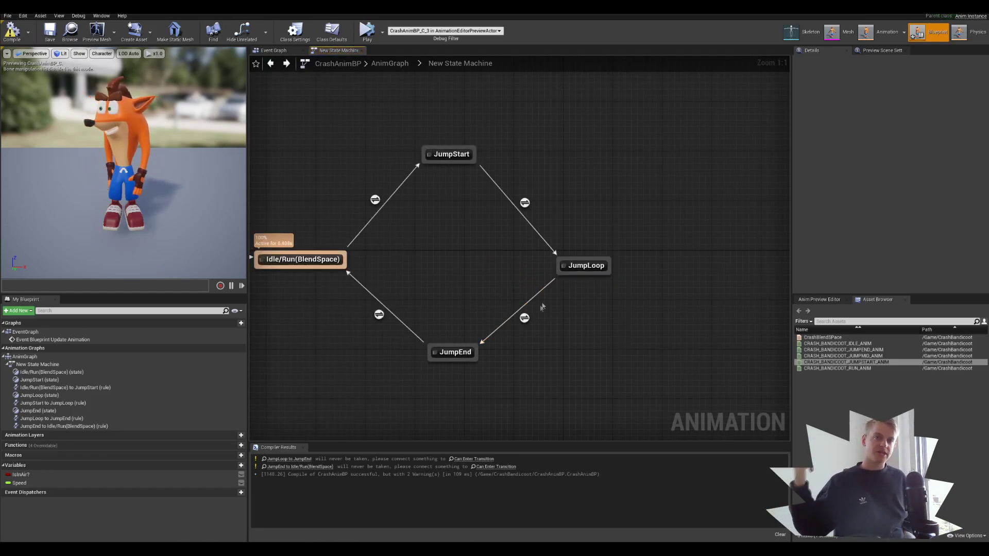
Step: In the JumpLoop to JumpEnd transition rule, feed IsInAir? through a NOT Boolean node into Can Enter Transition and return to the state machine
double_click(524, 318)
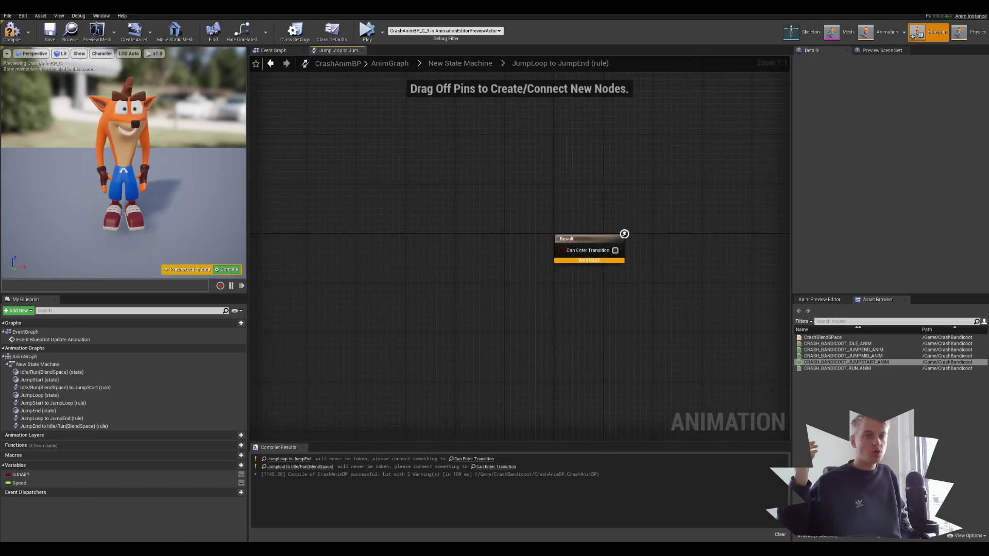
drag(21, 474, 473, 264)
text(is no)
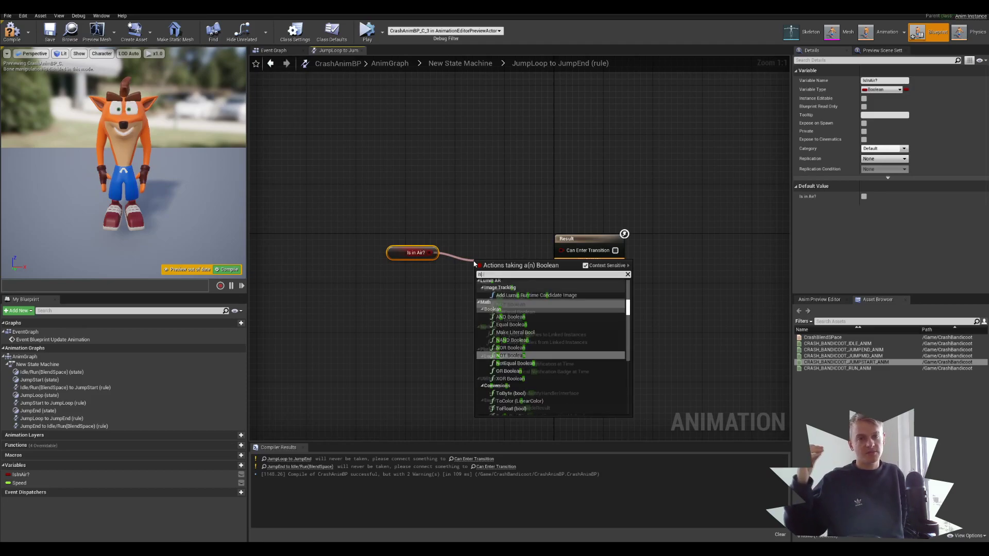
key(Return)
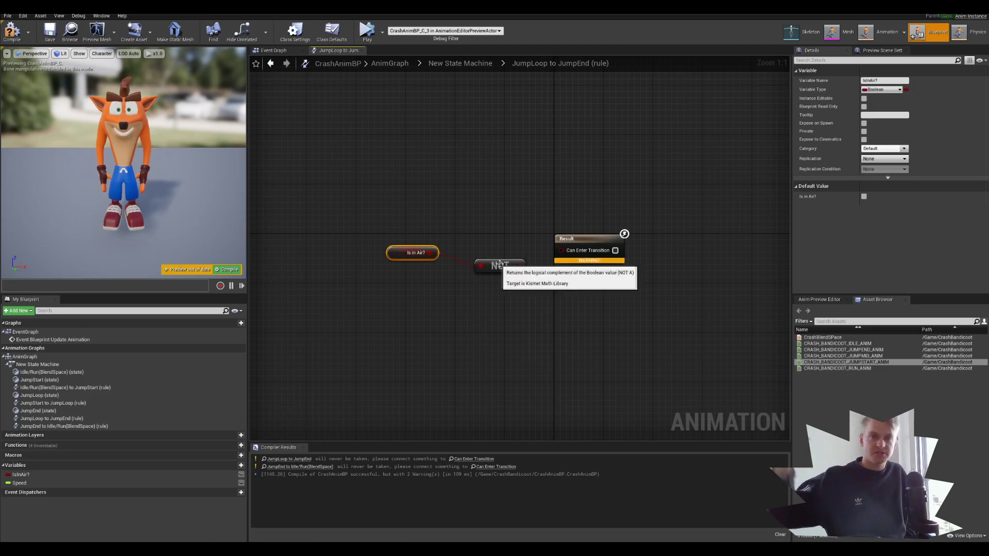
drag(518, 265, 561, 249)
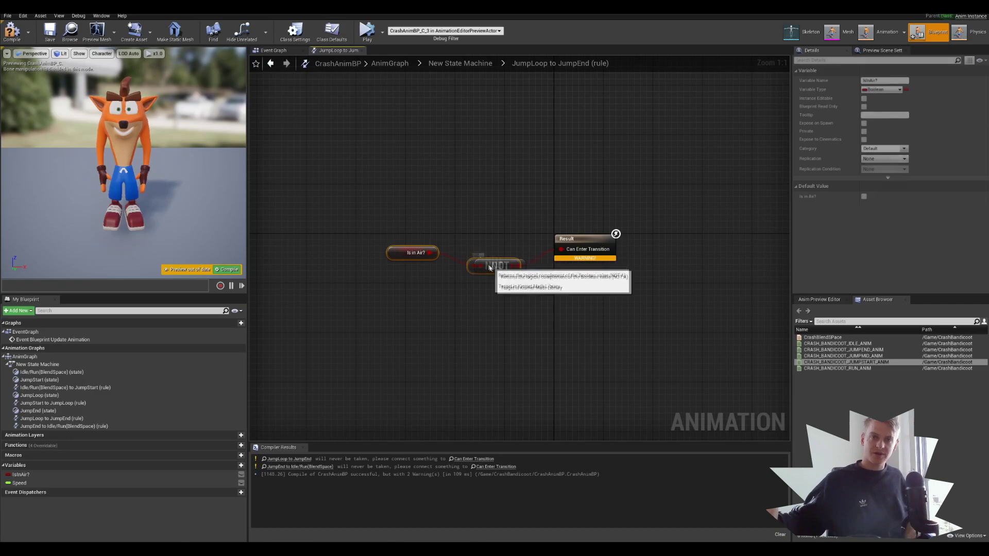
drag(500, 263, 481, 252)
click(270, 63)
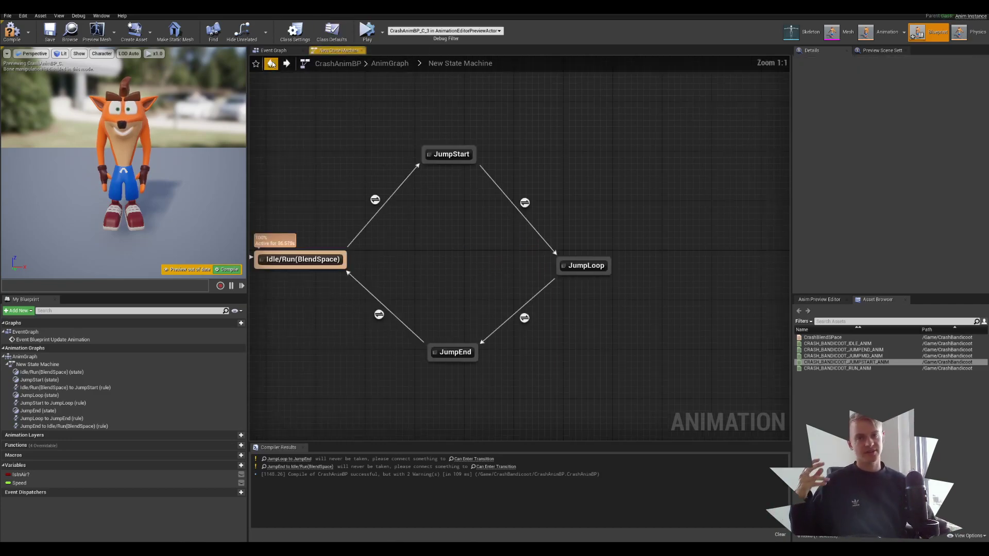
Step: In the JumpEnd to Idle/Run(BlendSpace) transition rule, add a Time Remaining (ratio) node for CRASH_BANDICOOT_JUMPEND_ANIM beside the Result node
scroll(488, 250, up, 3)
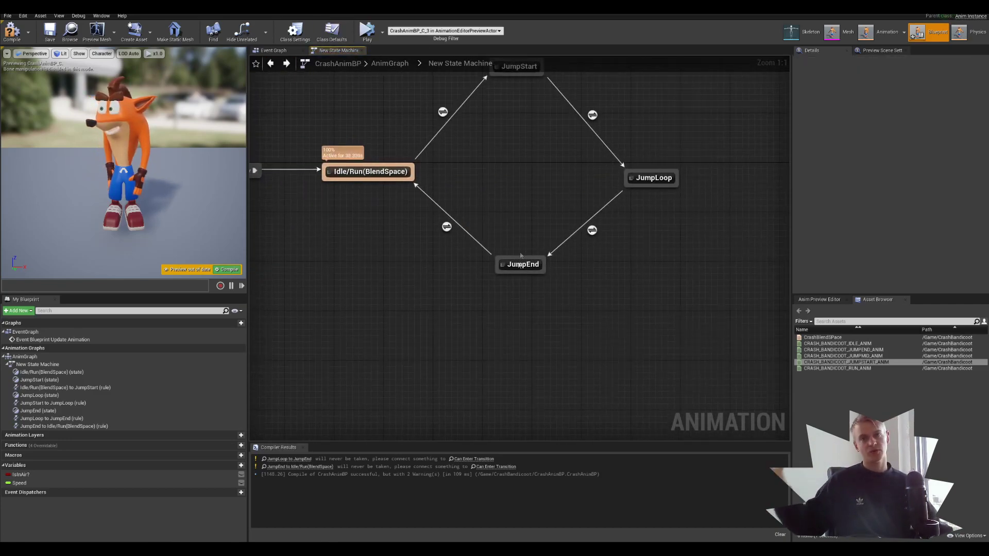
click(490, 266)
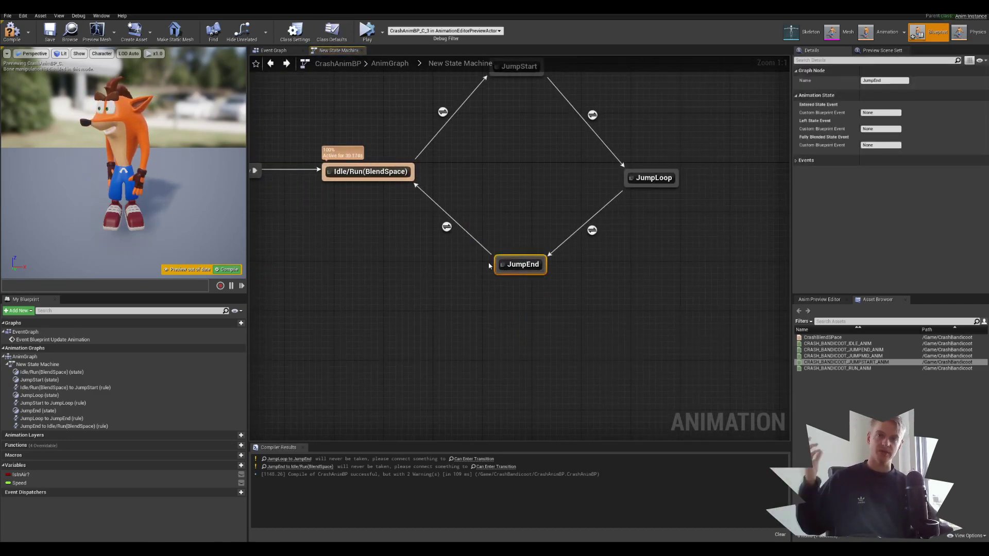
click(447, 227)
click(452, 233)
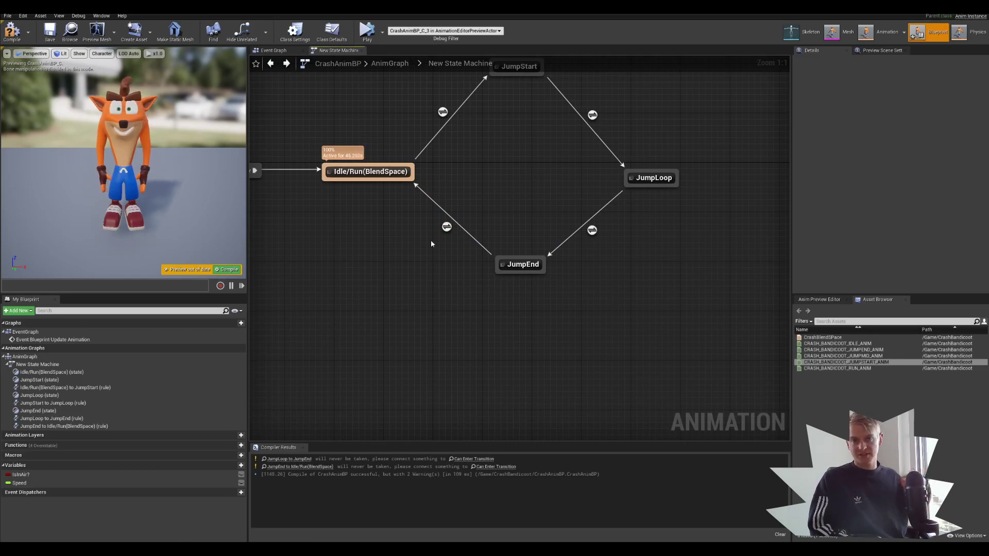
double_click(446, 228)
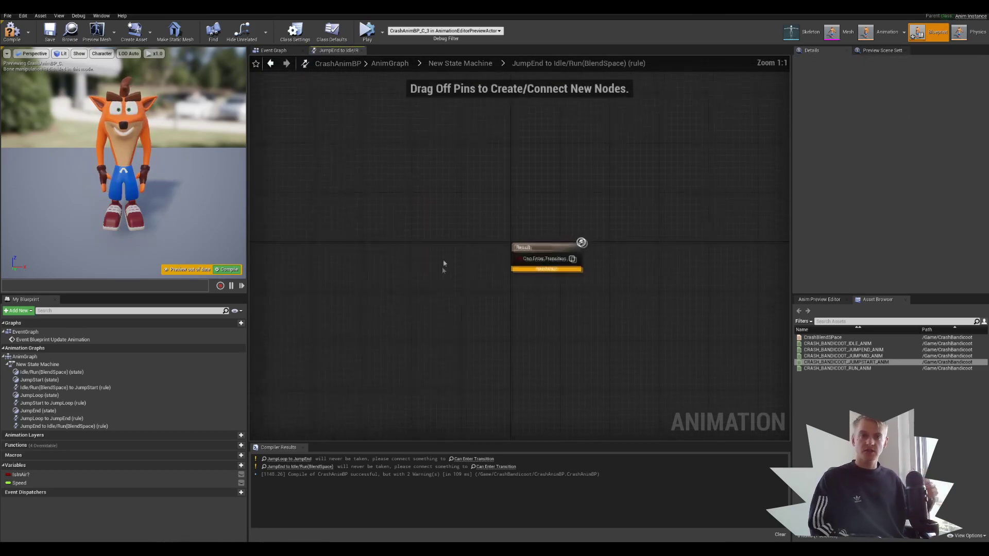
right_click(325, 282)
text(timeremai)
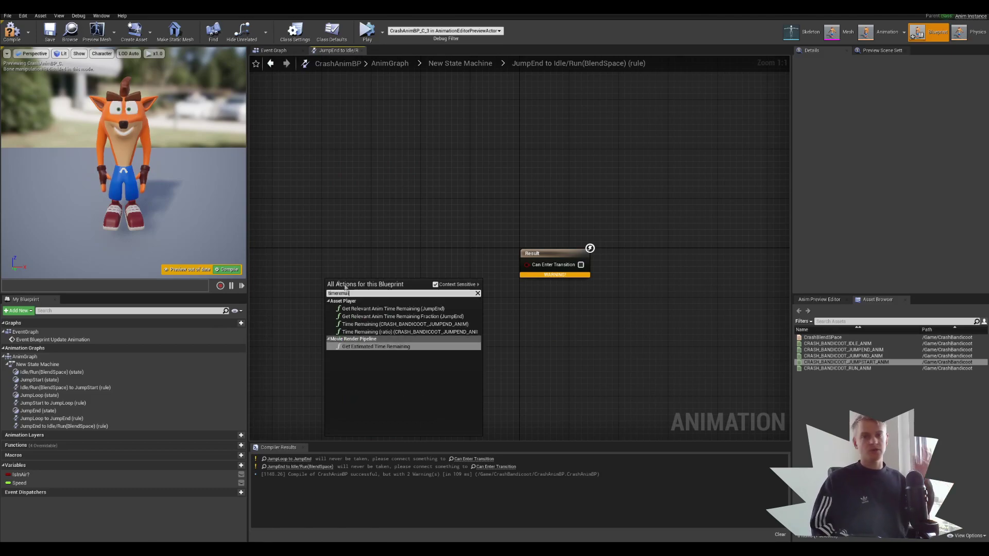
click(364, 334)
drag(379, 289, 302, 260)
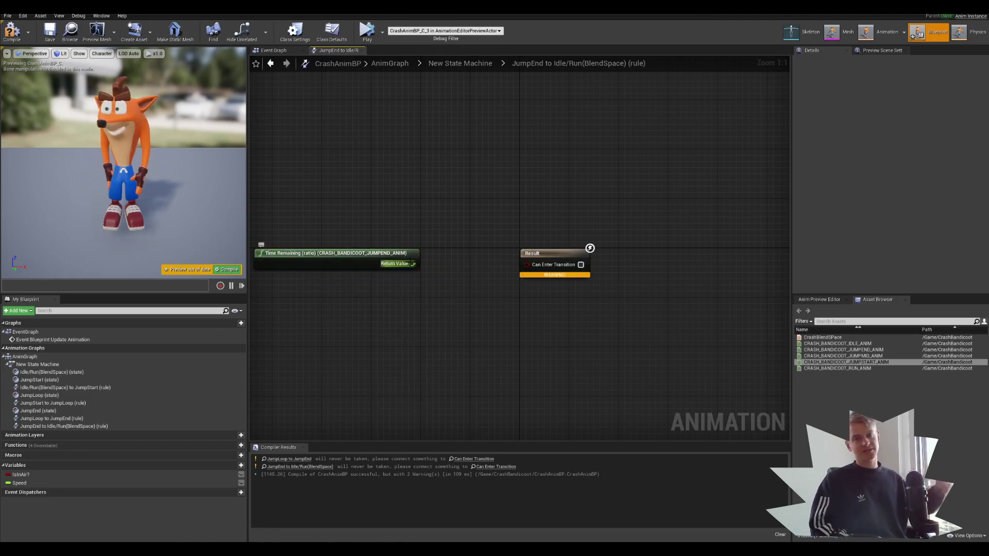
Step: Let JumpEnd pass to Idle/Run(BlendSpace) when its remaining time ratio is less than 0.1, compile the blueprint and return to the state machine
drag(413, 264, 418, 313)
text(<)
key(Return)
click(439, 326)
text(0.1)
drag(464, 322, 530, 265)
drag(433, 316, 453, 286)
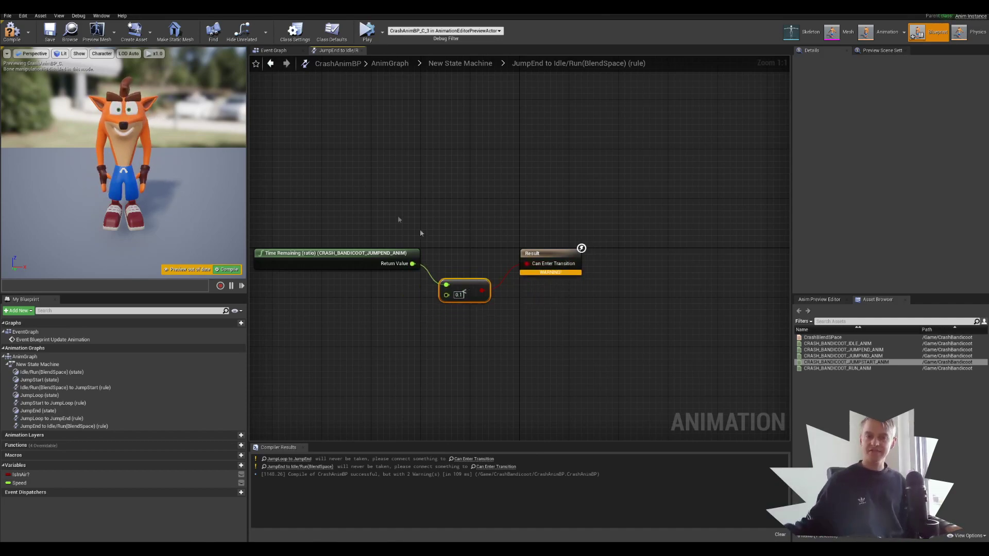
click(12, 33)
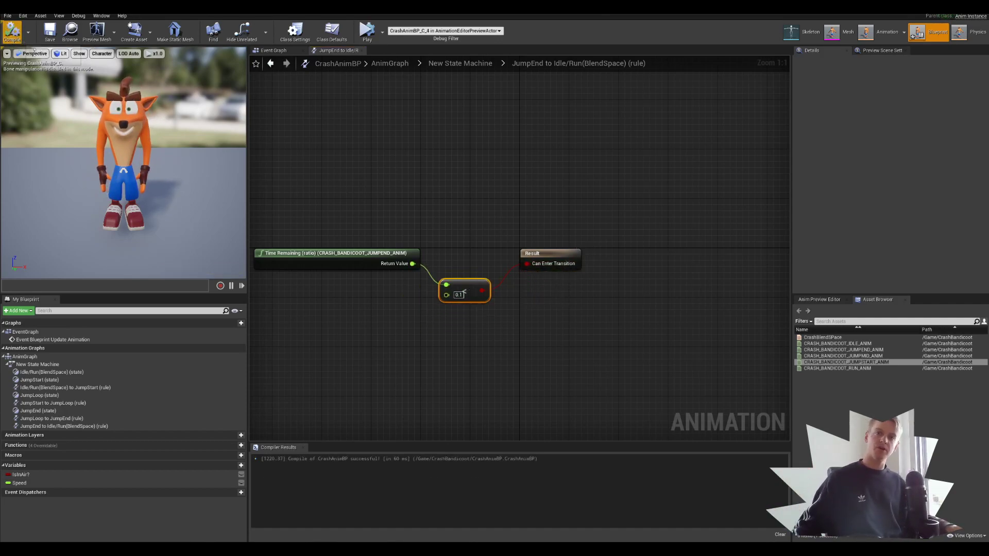
click(270, 63)
right_drag(339, 206, 289, 245)
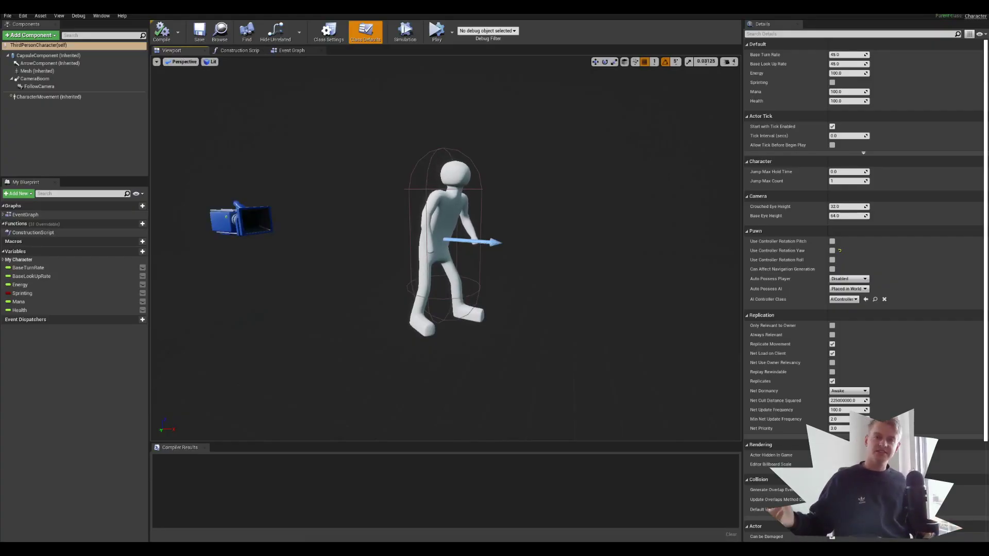
Step: Set the skeletal mesh of the ThirdPersonCharacter's Mesh component to CRASH_BANDICOOT_IDLE
click(448, 232)
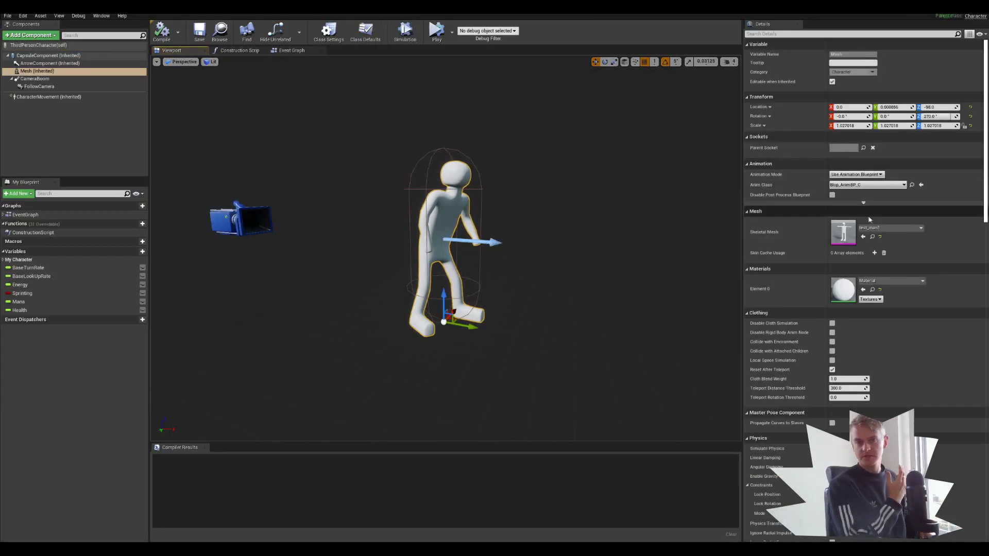
click(886, 228)
text(cr)
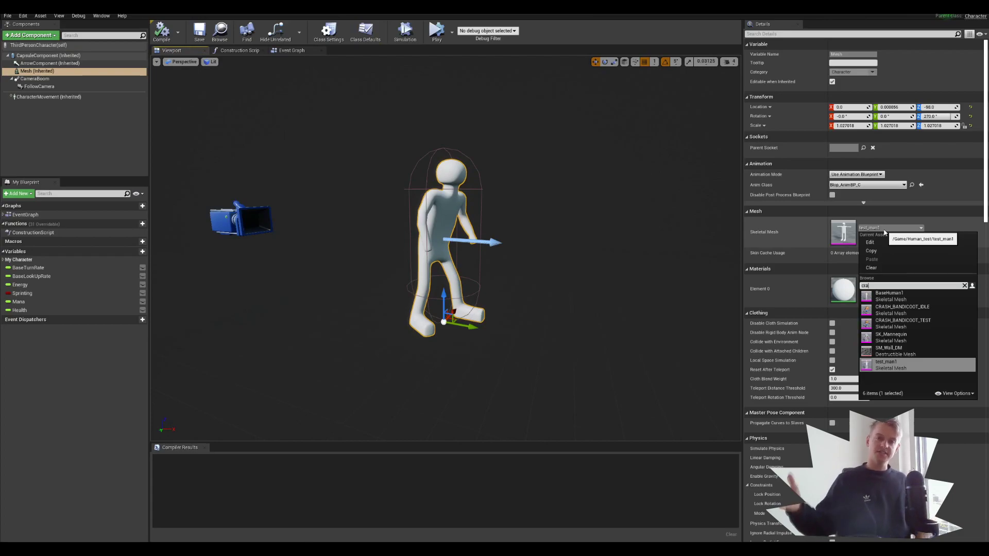
text(a)
click(901, 296)
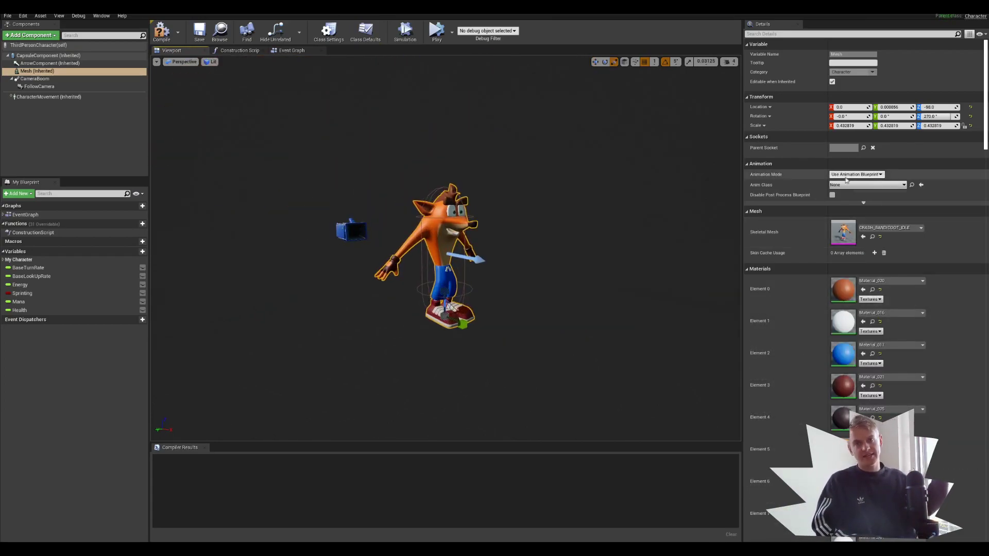
Step: Assign the CrashAnimBP animation blueprint as the Anim Class of the character's mesh
click(854, 185)
text(cra)
click(879, 212)
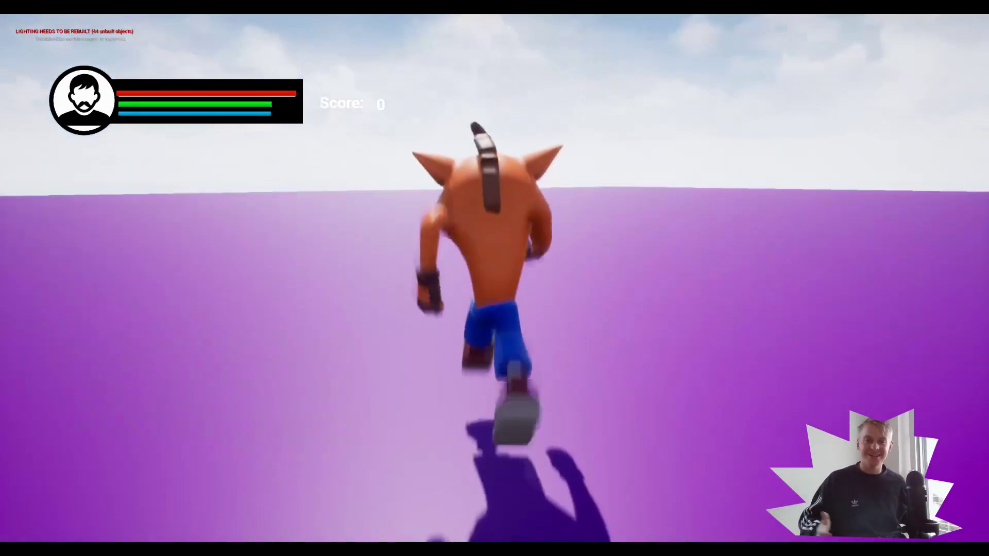
Step: Play-test the level by running the Crash character around and checking its idle and run animations
key(w)
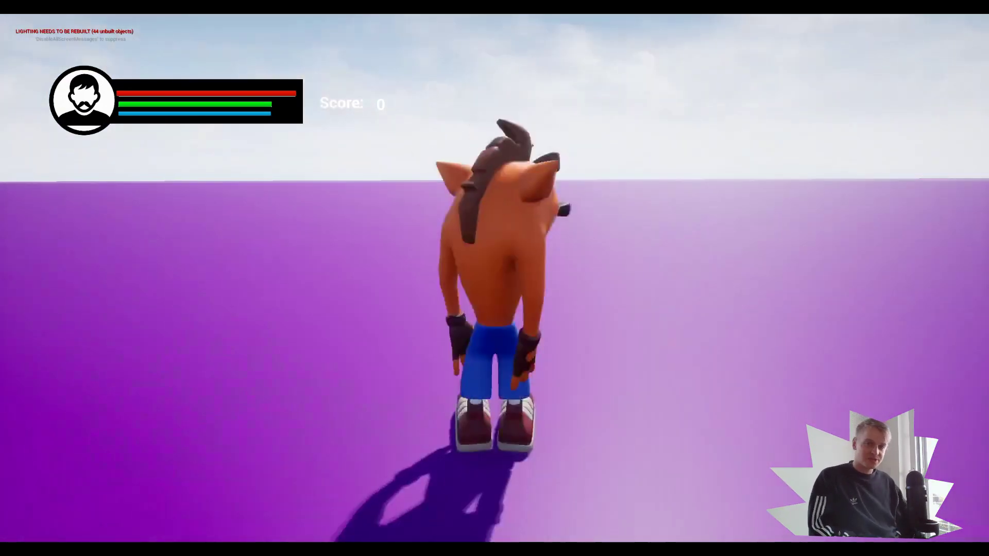
key(d)
key(w)
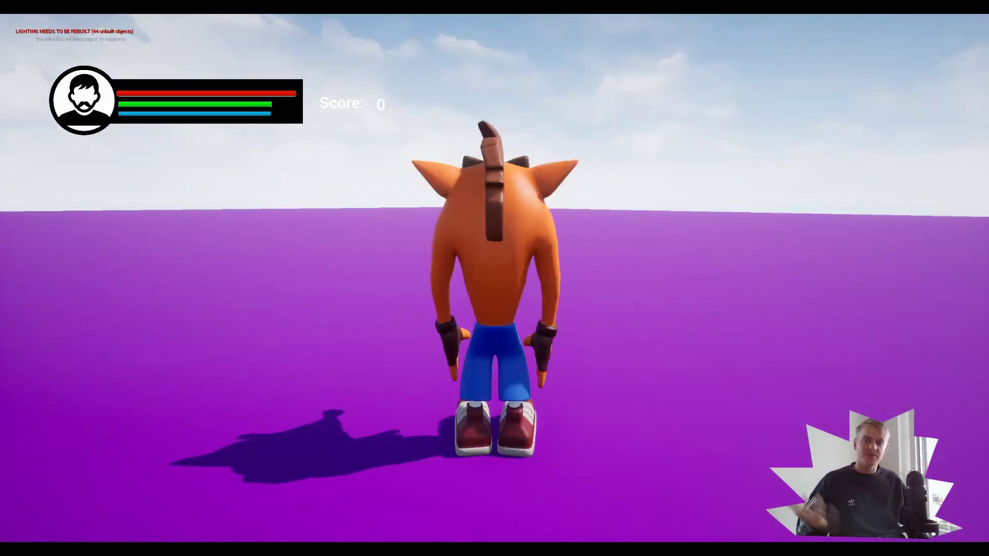
key(w)
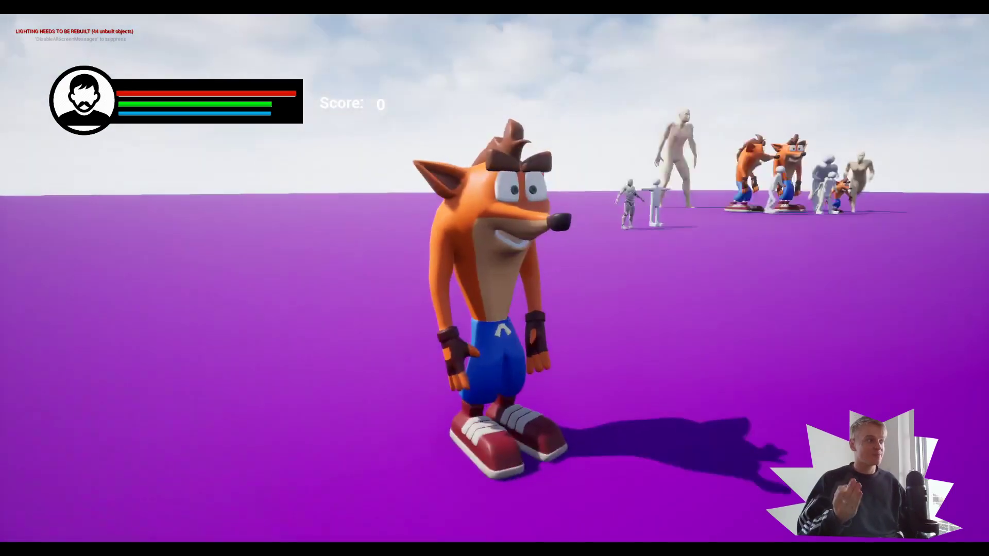
key(w)
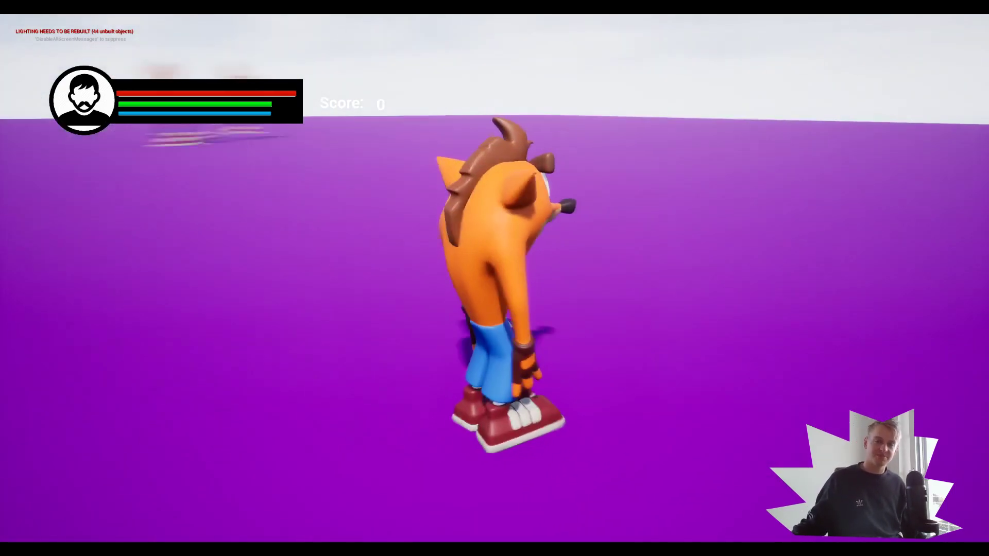